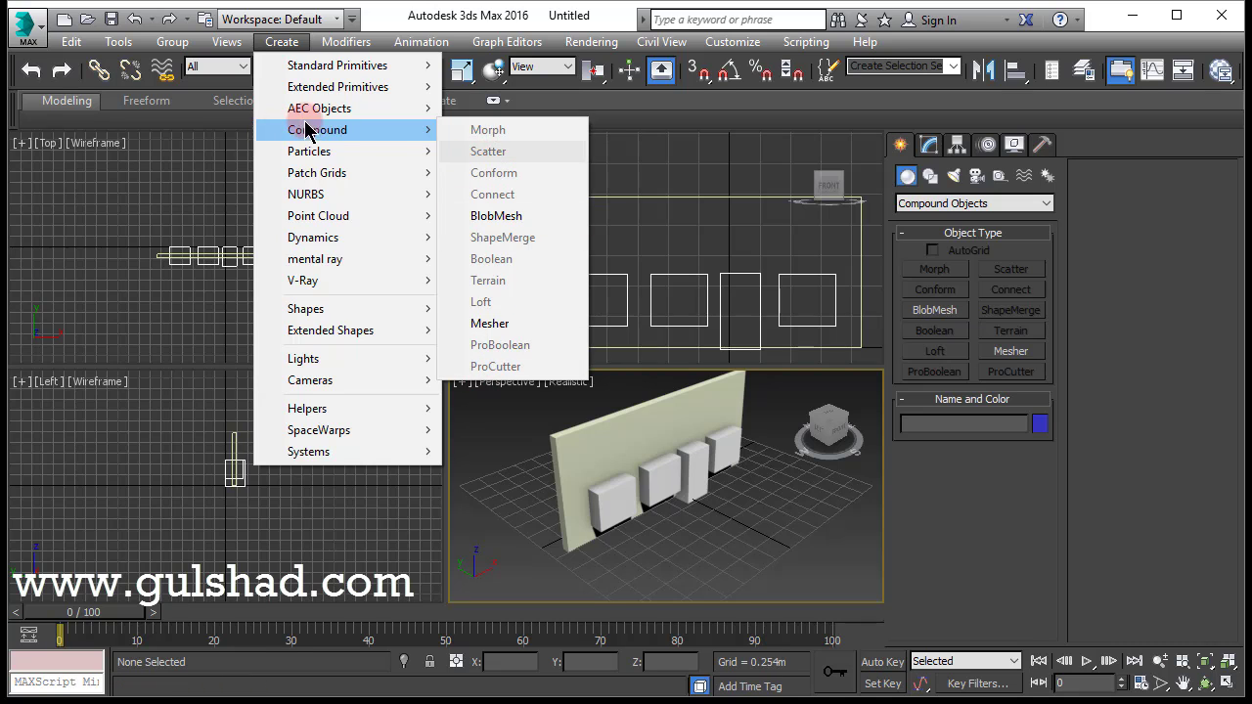
- Select the wall to check which compound object types become available, and deselect it
click(933, 487)
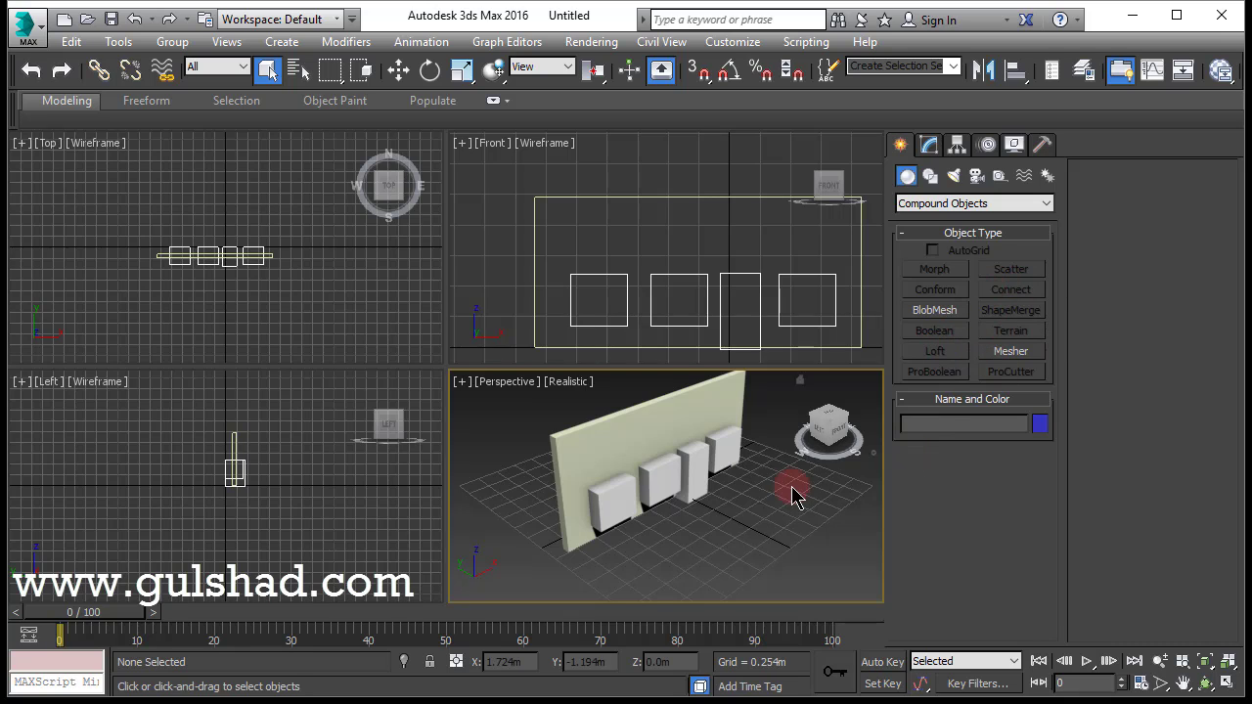
click(655, 423)
click(643, 415)
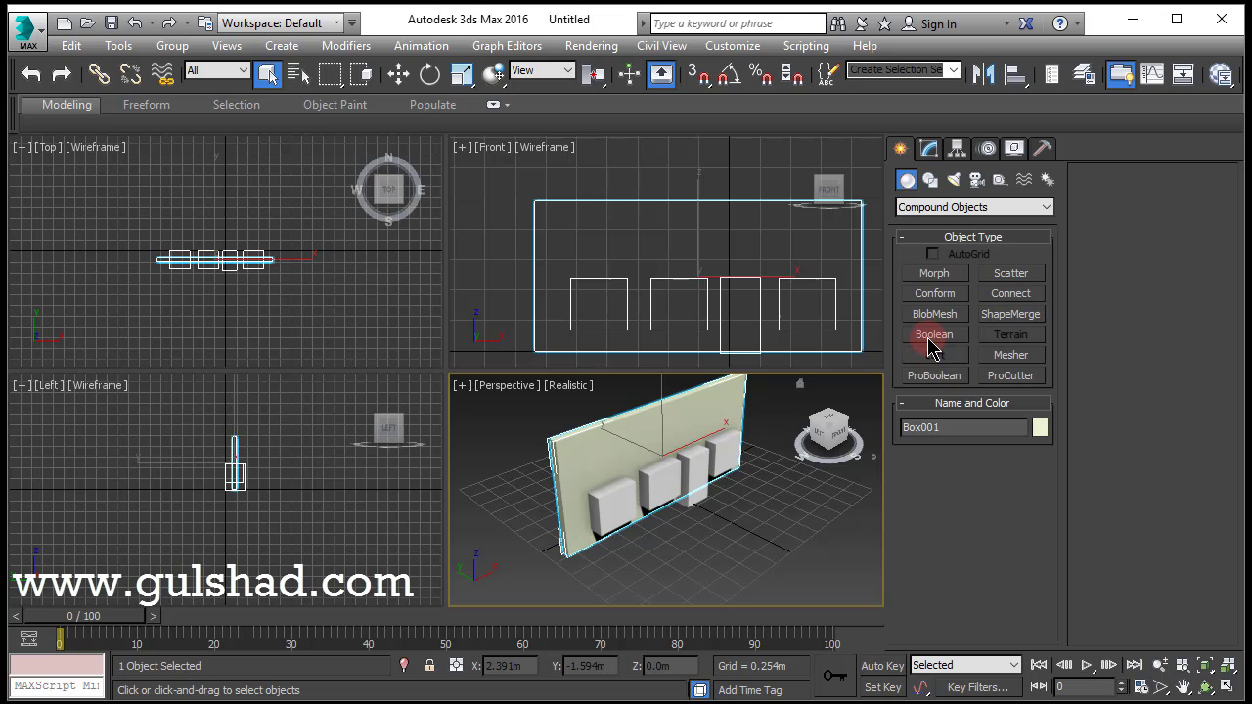
click(790, 503)
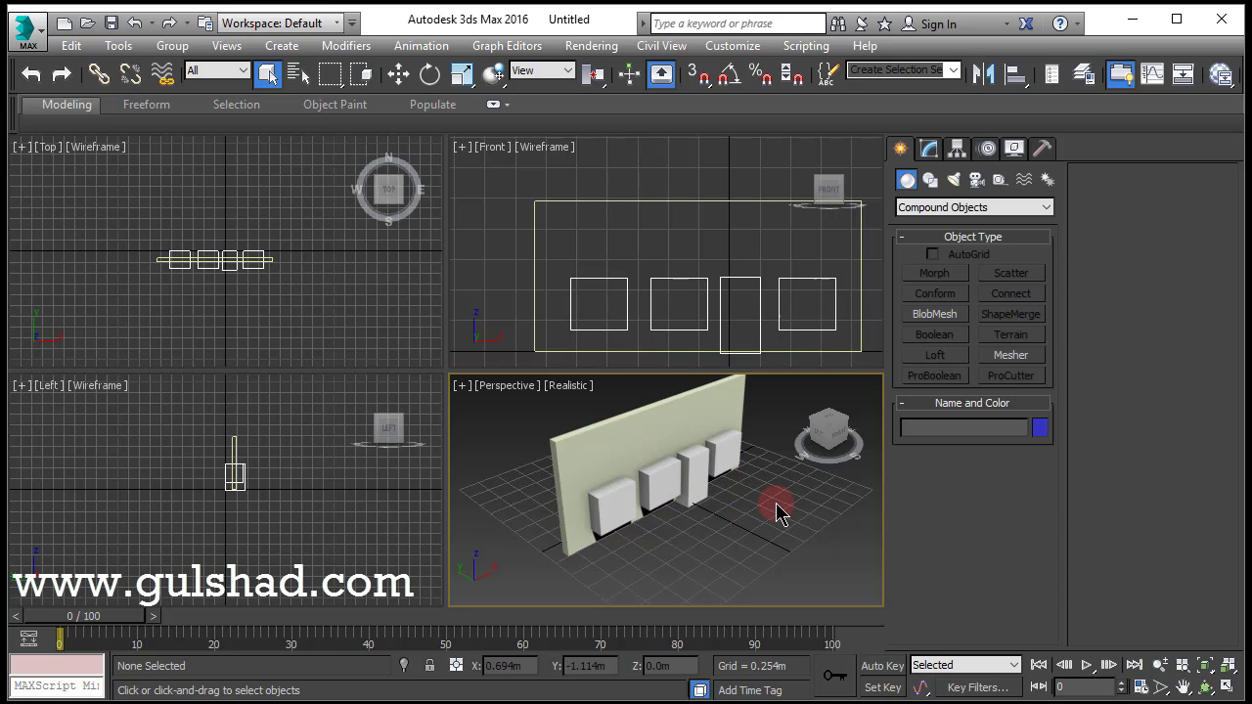
- Maximize the perspective view and examine the wall and the tall door box, selecting each in turn
key(alt+w)
scroll(698, 453, up, 5)
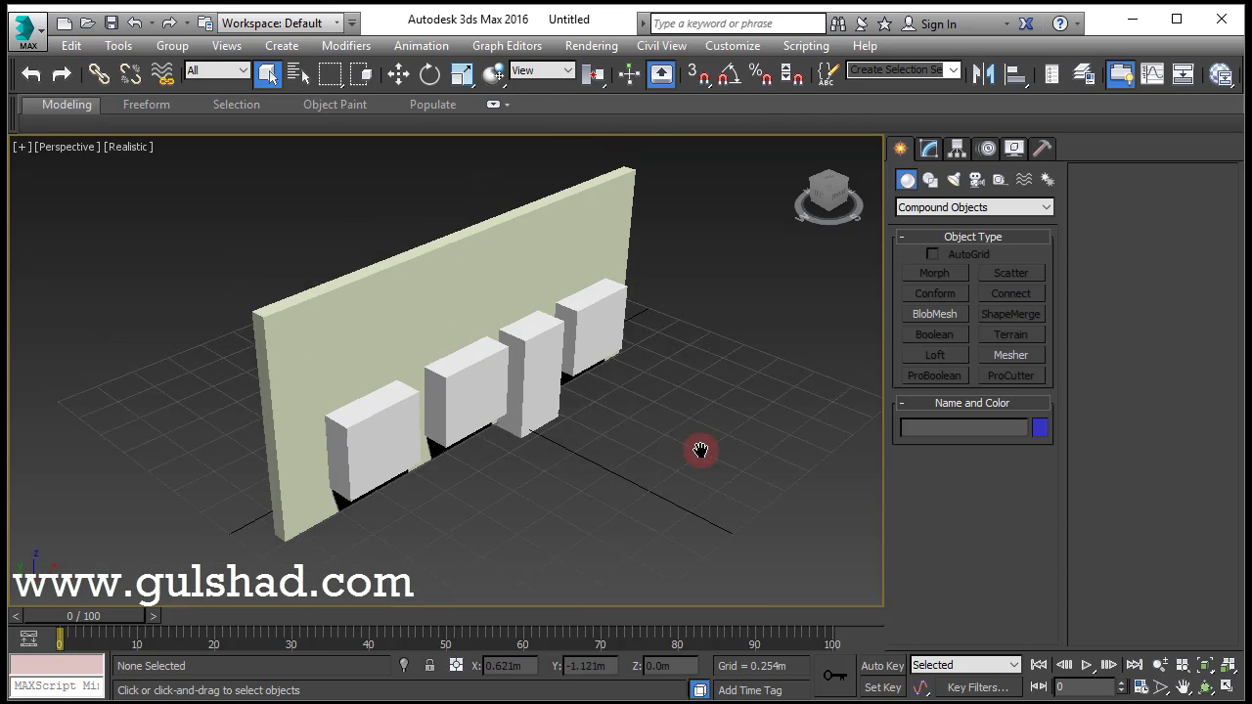
alt+middle_drag(513, 411, 489, 371)
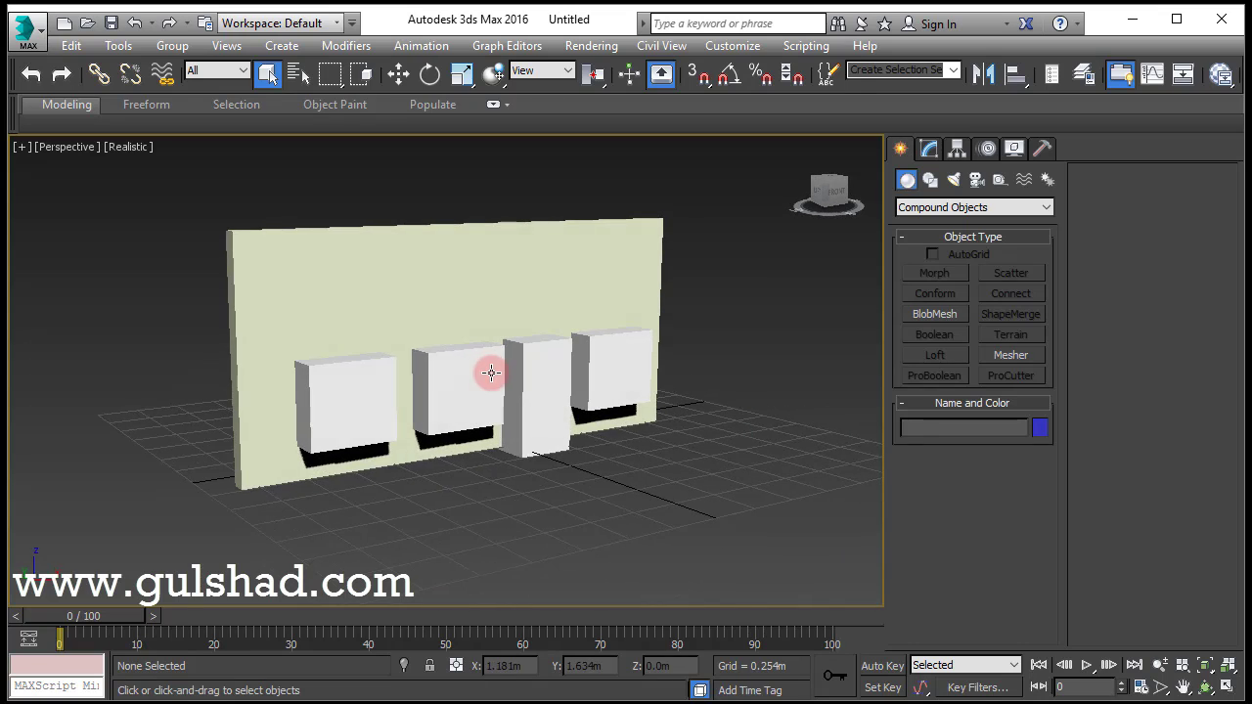
scroll(427, 285, up, 3)
middle_drag(433, 283, 445, 258)
click(294, 184)
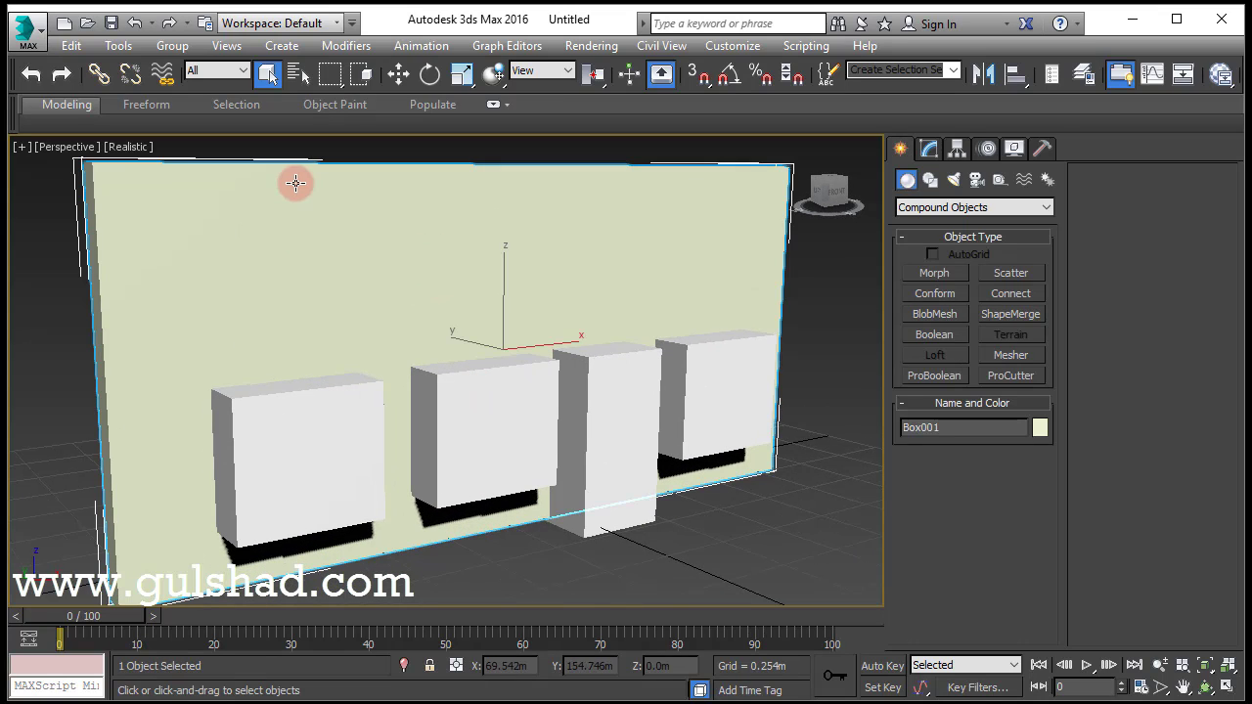
click(706, 531)
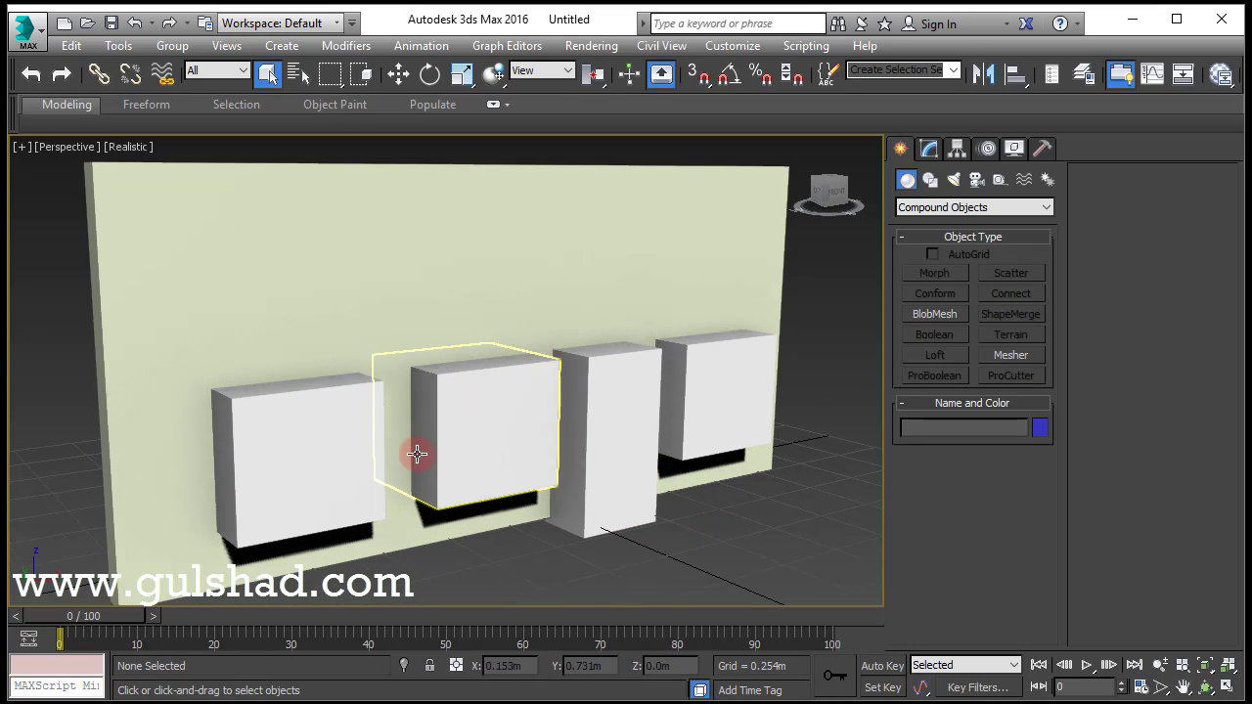
click(608, 370)
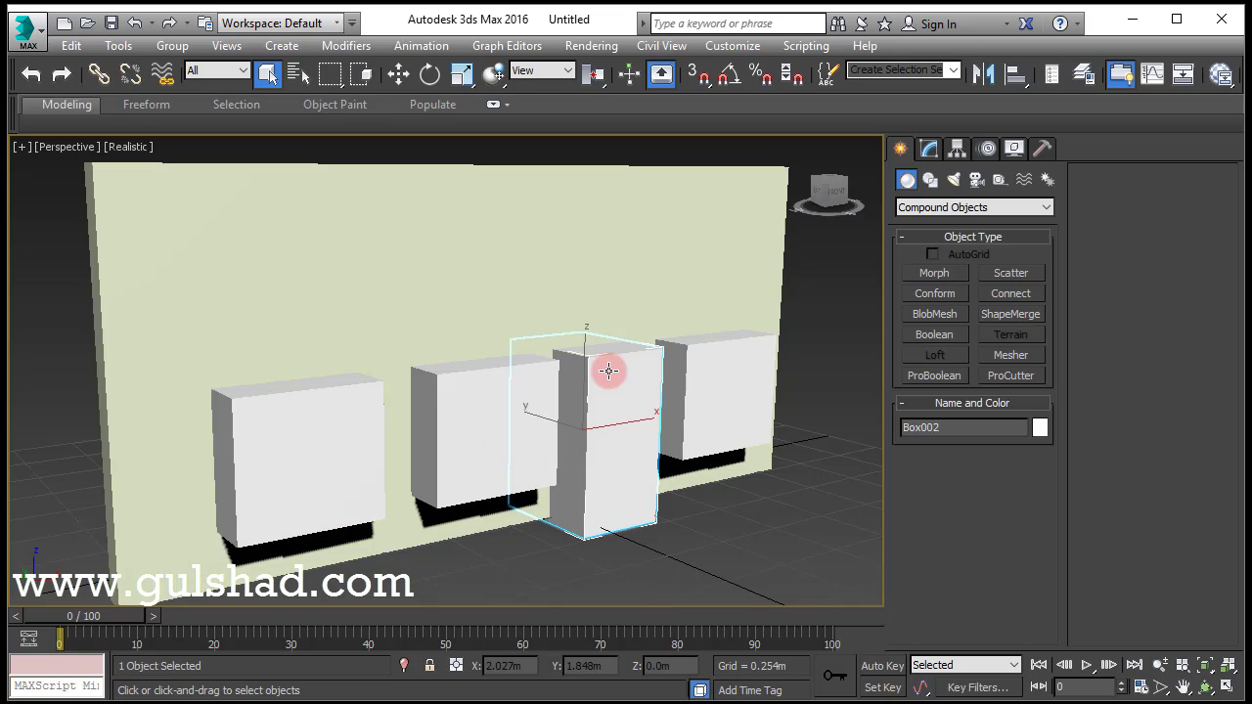
click(671, 533)
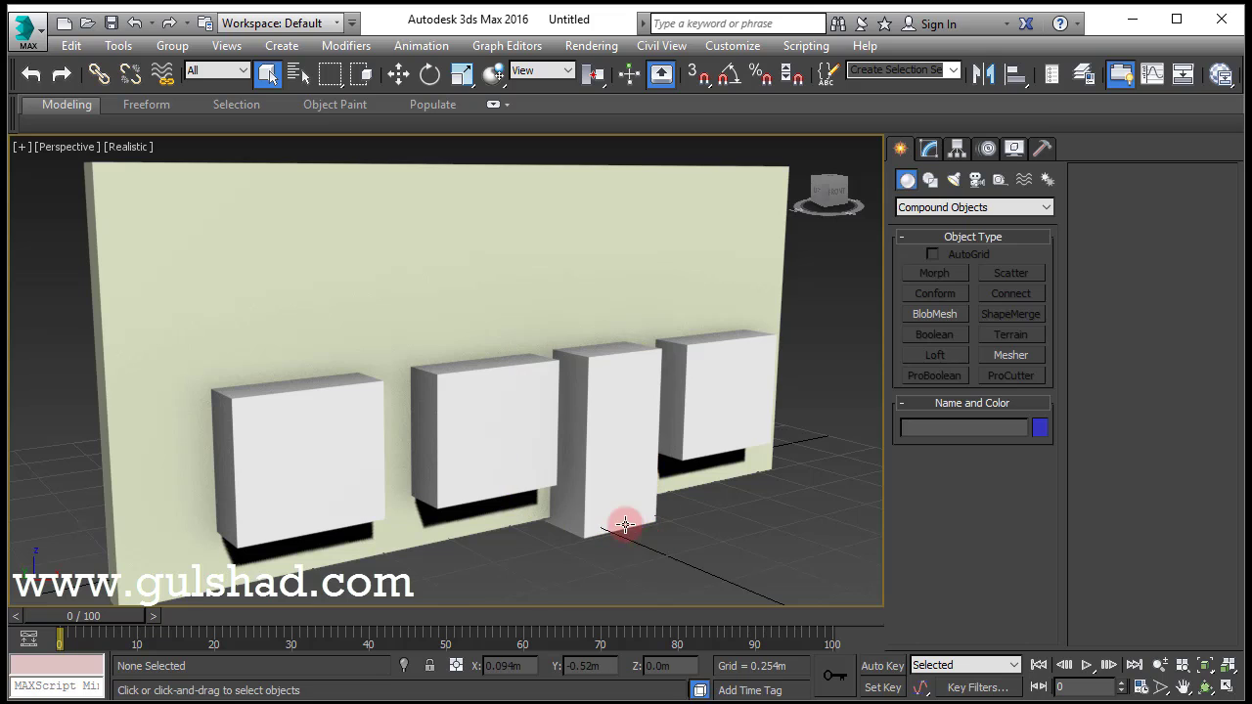
- Delete the tall door box from the wall and undo the deletion
click(627, 518)
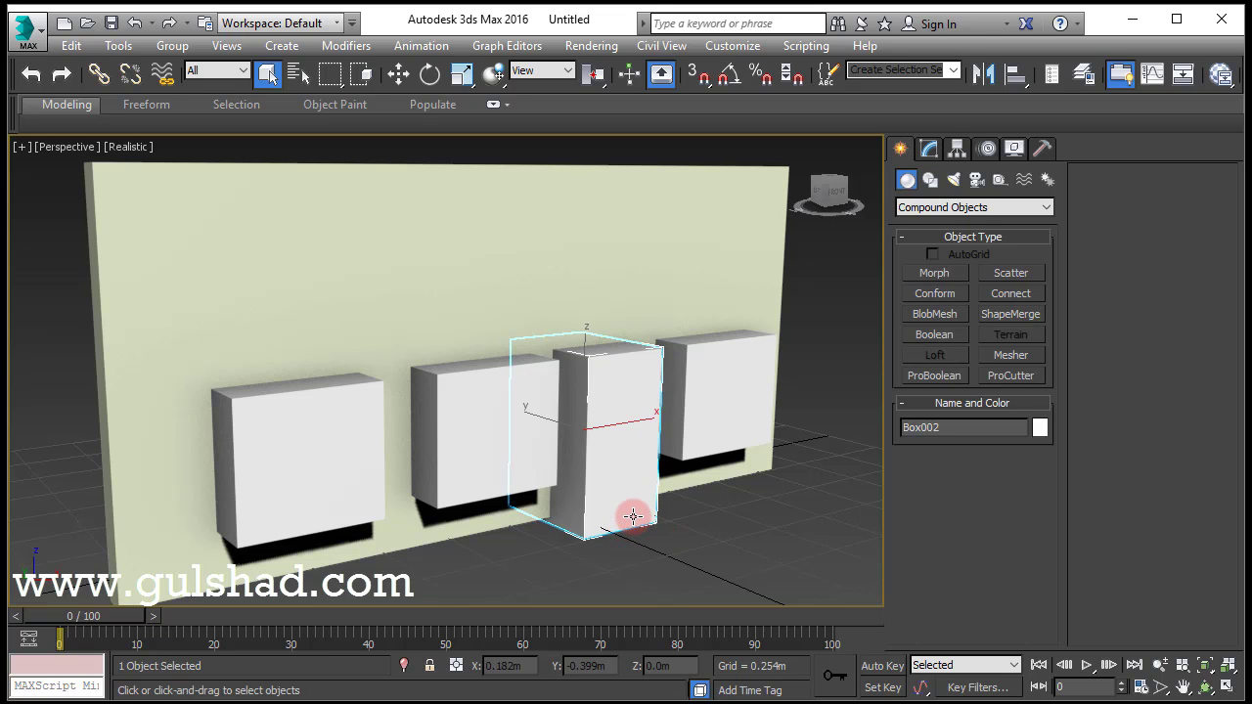
key(Delete)
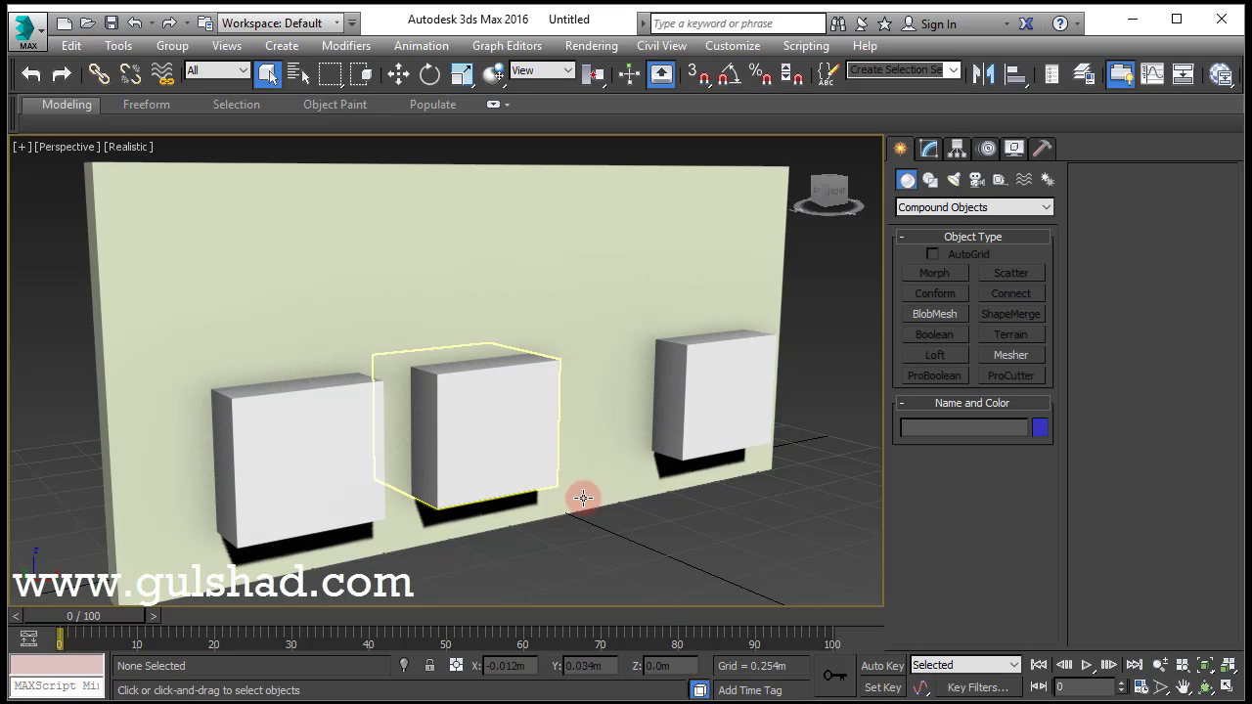
key(ctrl+z)
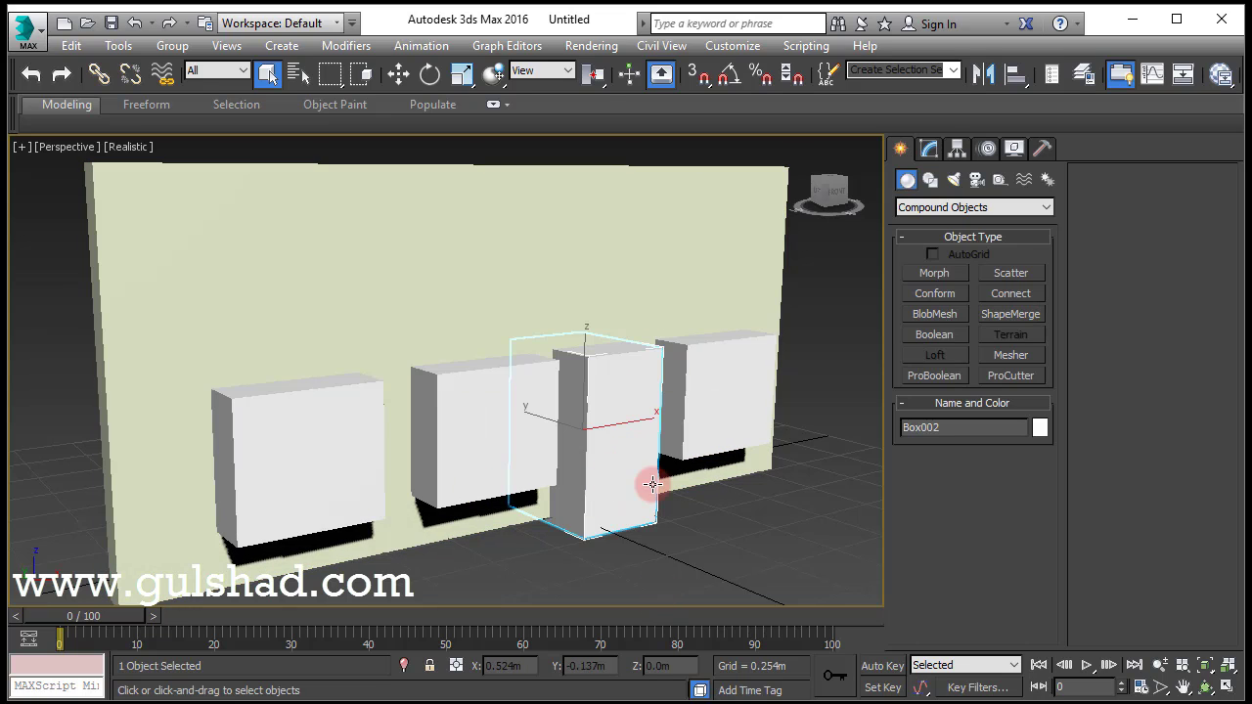
click(692, 553)
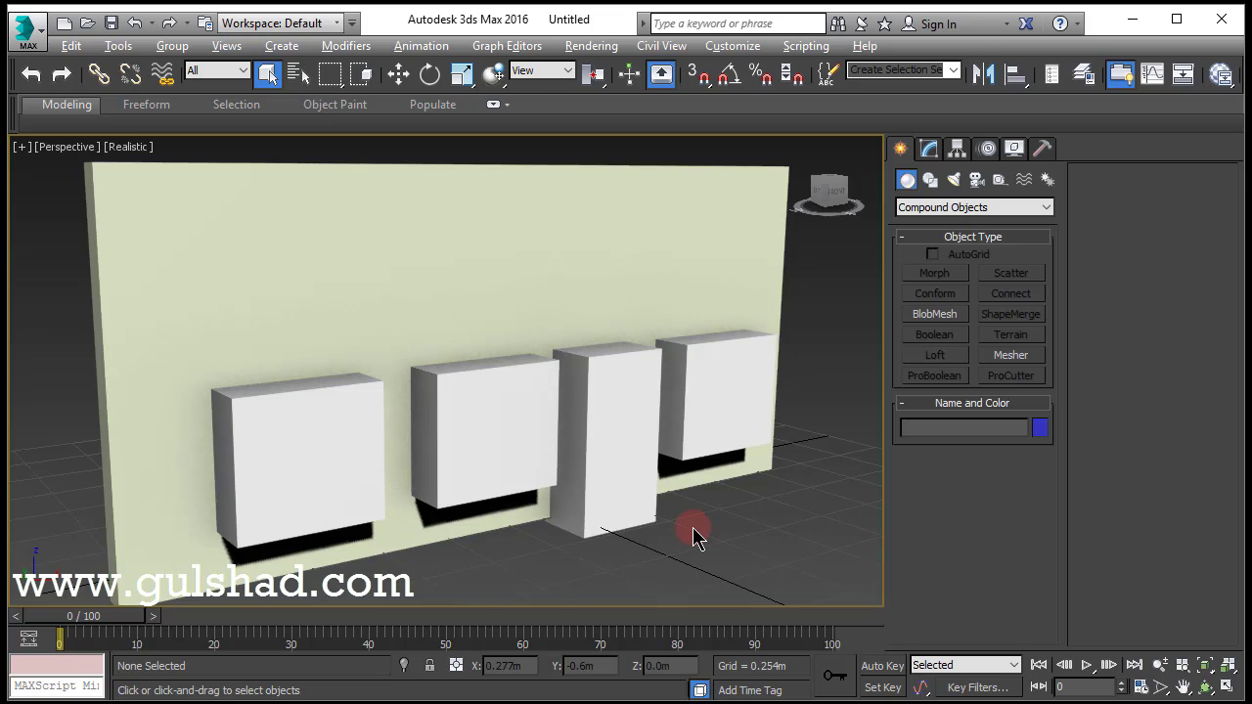
- Examine how the door box and the three window boxes pass through the wall, viewing them from several angles in the maximized perspective view
key(alt+w)
middle_drag(729, 257, 704, 251)
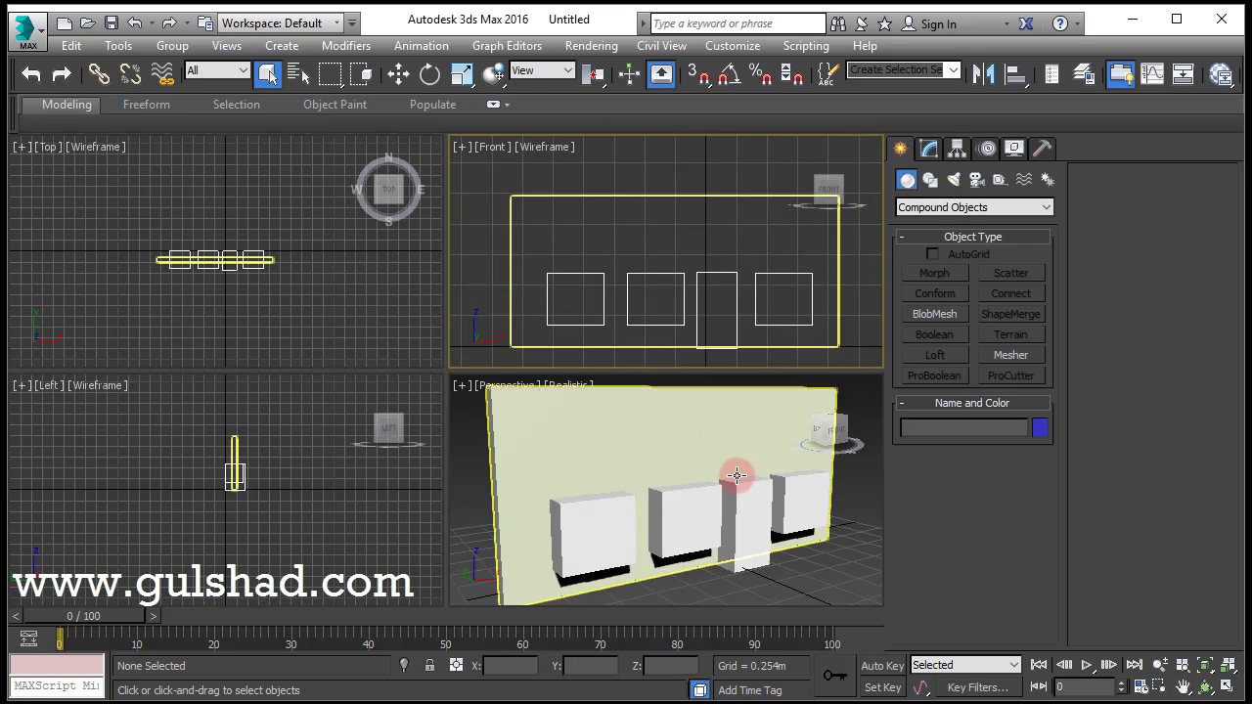
key(alt+w)
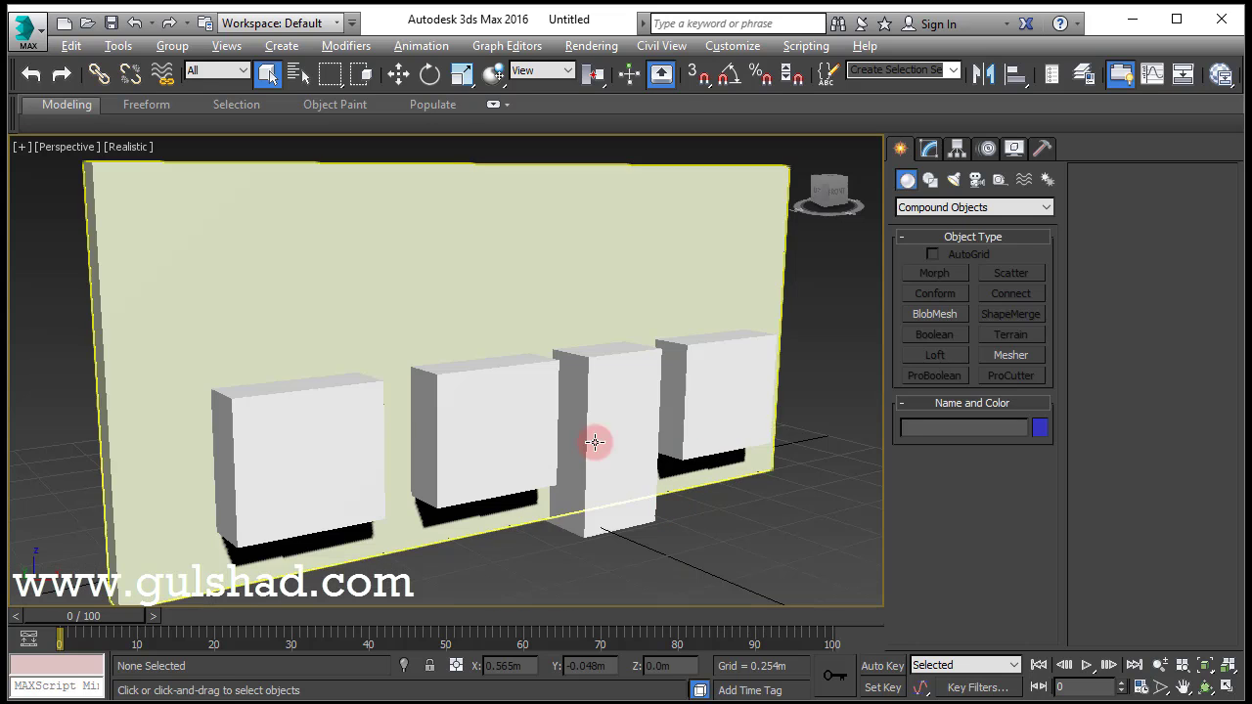
alt+middle_drag(594, 441, 508, 227)
click(508, 228)
scroll(576, 281, down, 5)
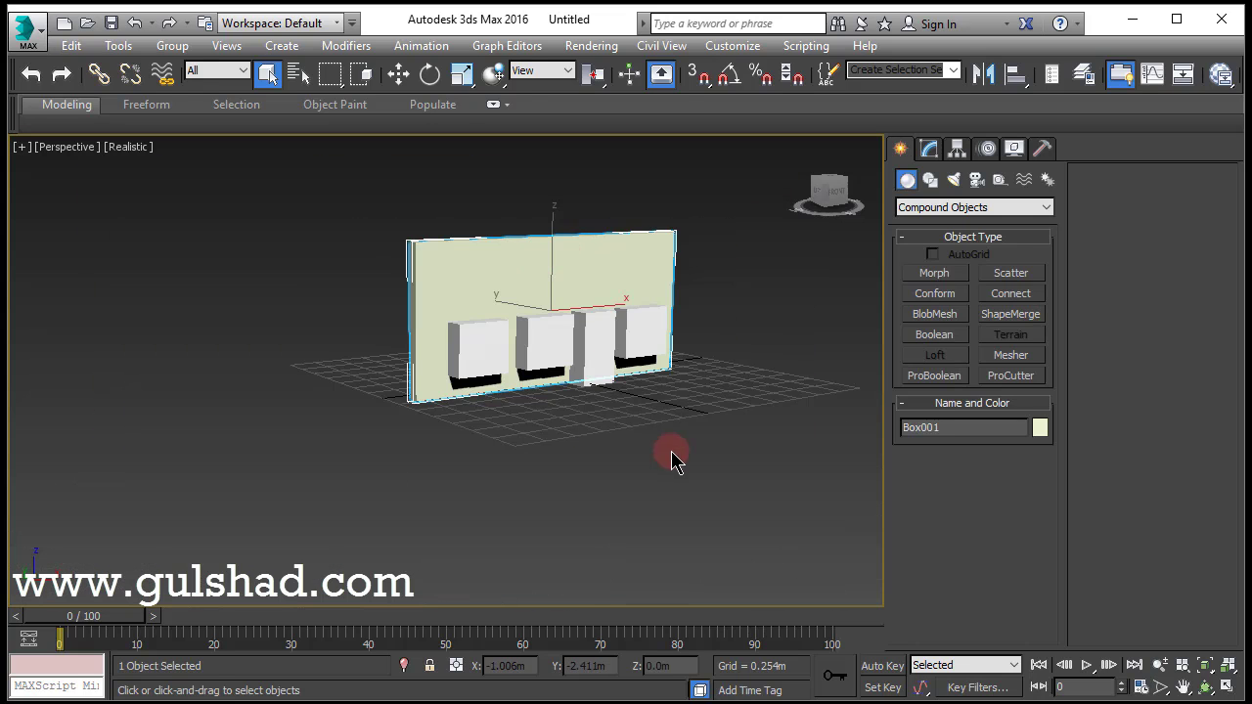
click(672, 455)
scroll(606, 322, up, 5)
click(526, 317)
scroll(559, 413, down, 3)
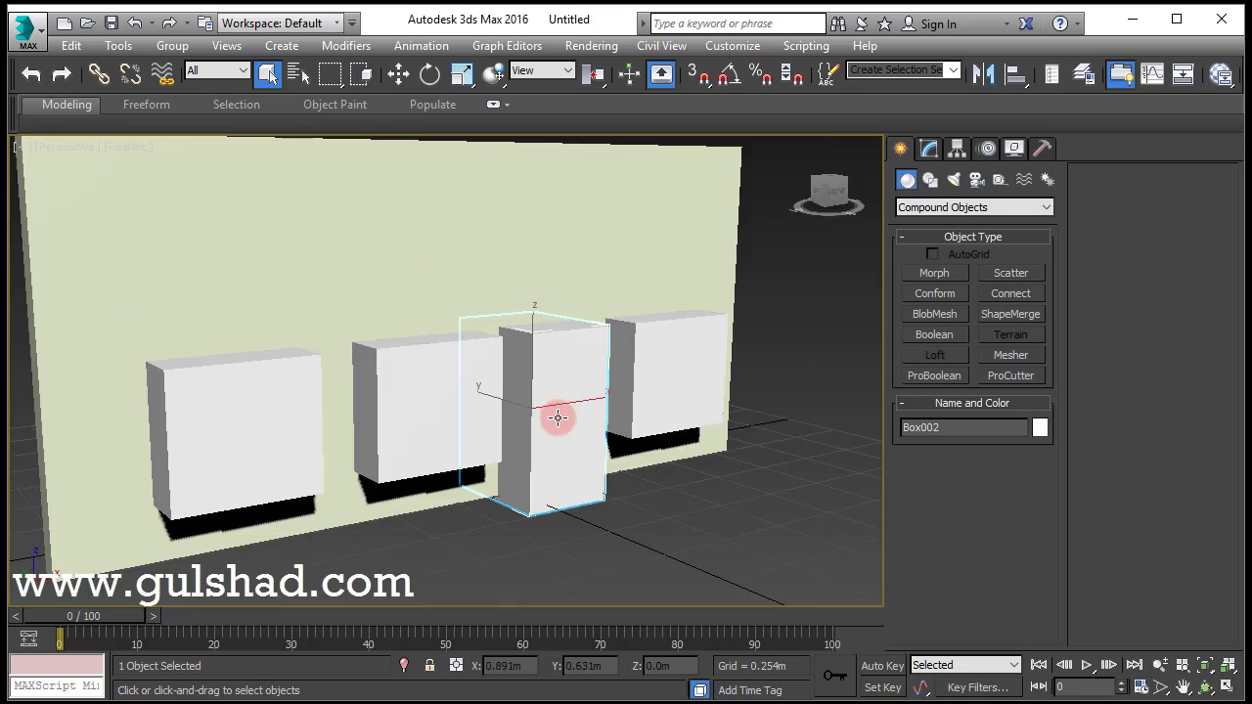
alt+middle_drag(558, 413, 667, 454)
click(464, 533)
alt+middle_drag(587, 375, 439, 392)
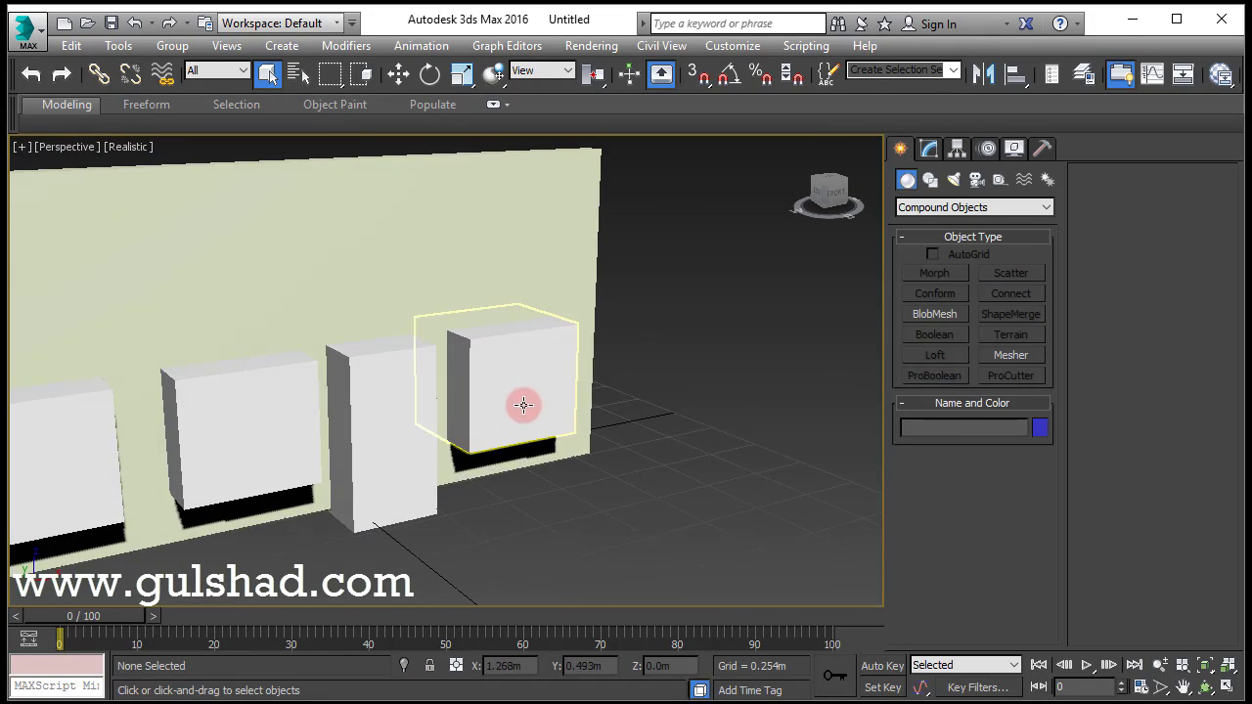
middle_drag(522, 405, 690, 411)
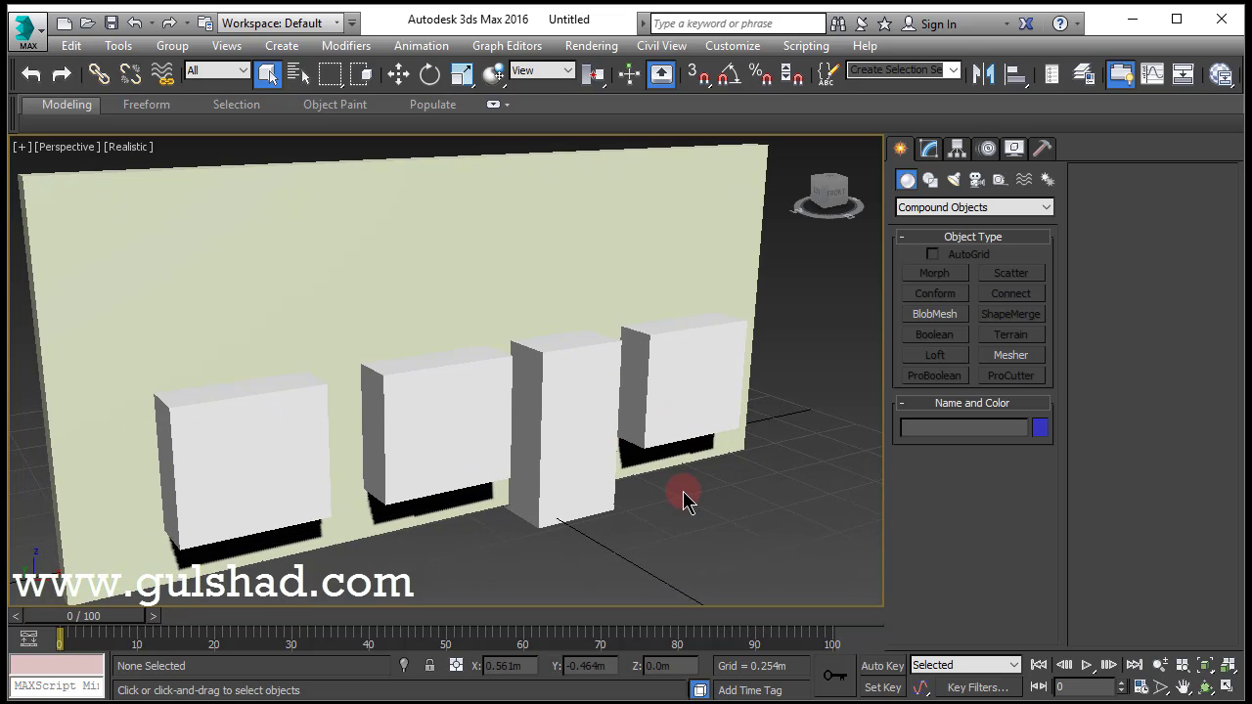
scroll(685, 499, down, 4)
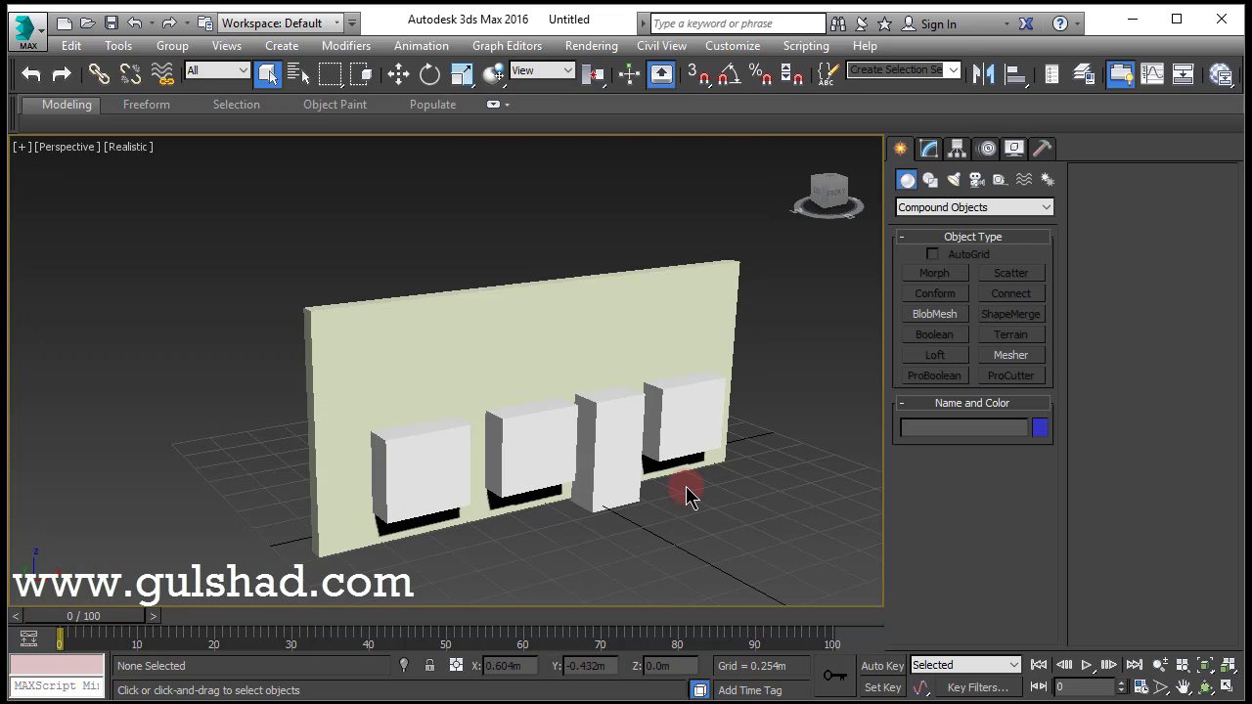
- Select the wall and start a Boolean compound object on it with the Move option for operand B
click(727, 290)
click(988, 206)
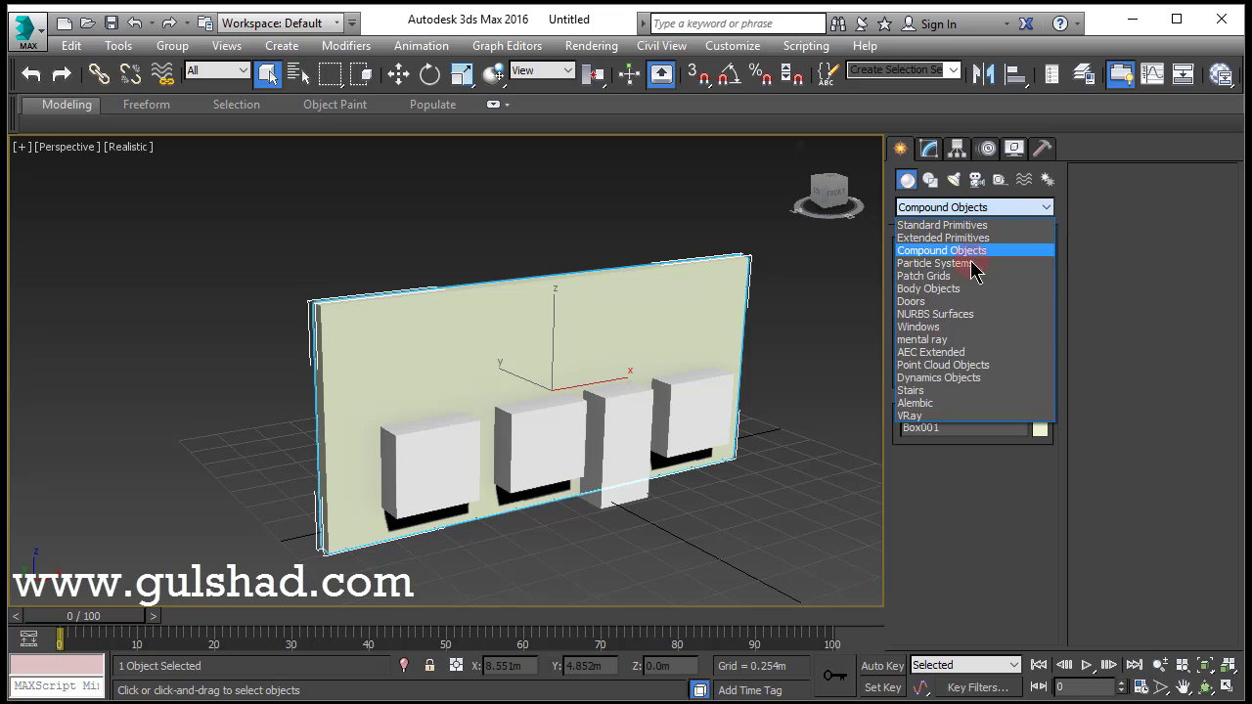
click(929, 253)
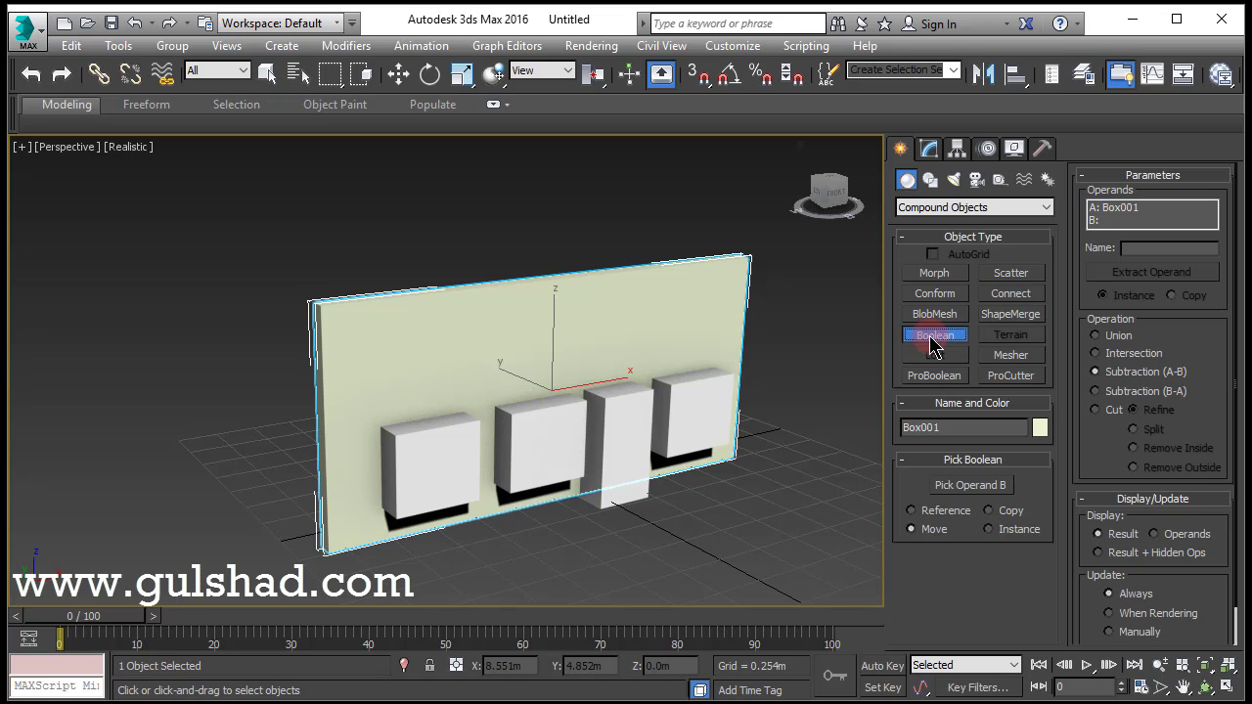
click(1008, 592)
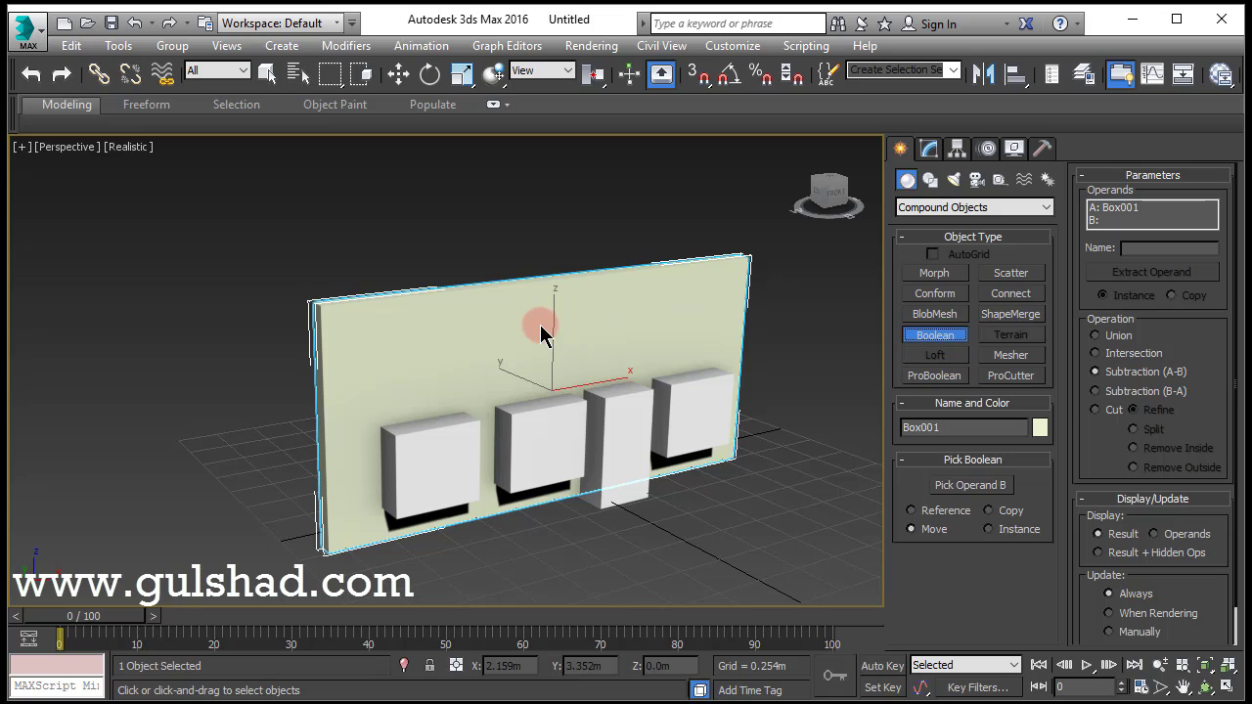
click(929, 528)
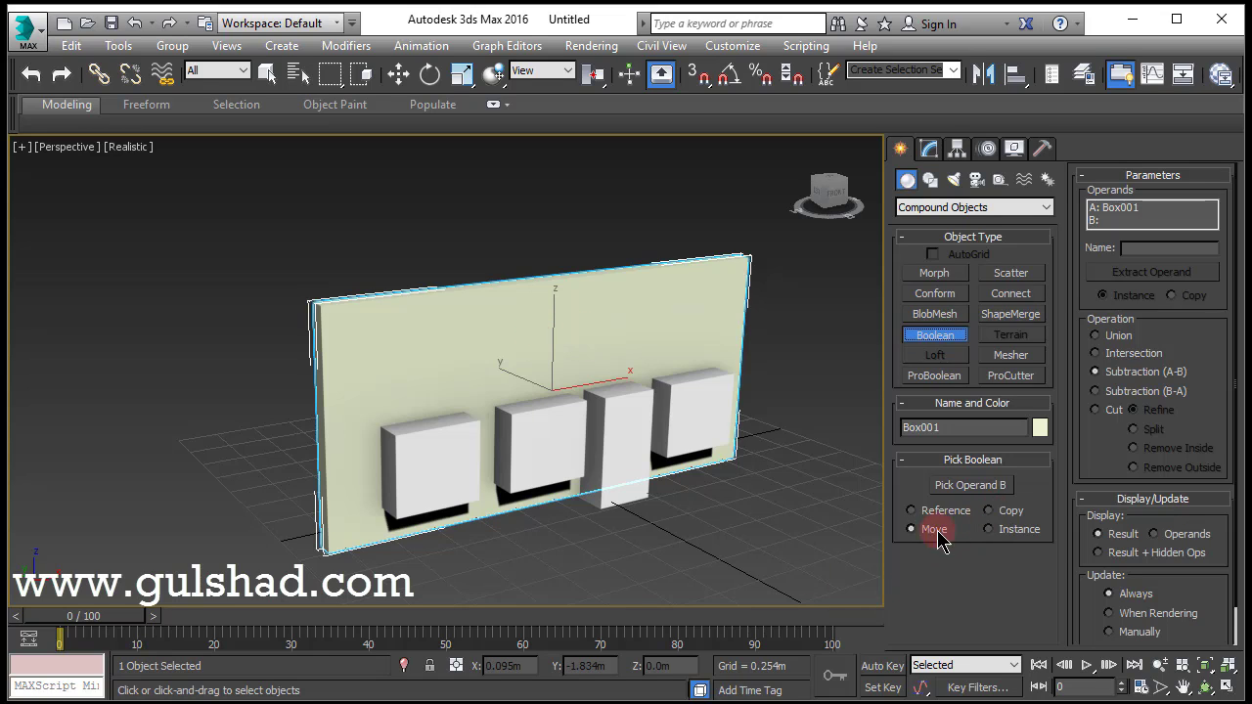
click(620, 445)
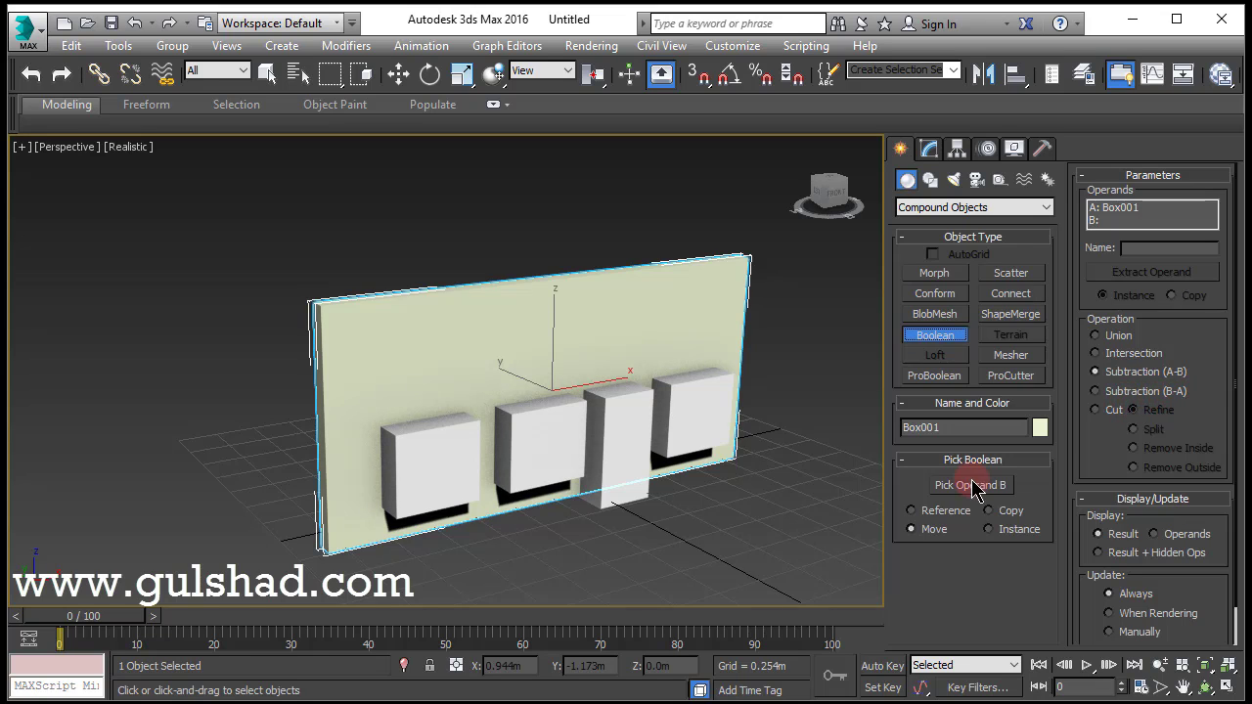
click(639, 497)
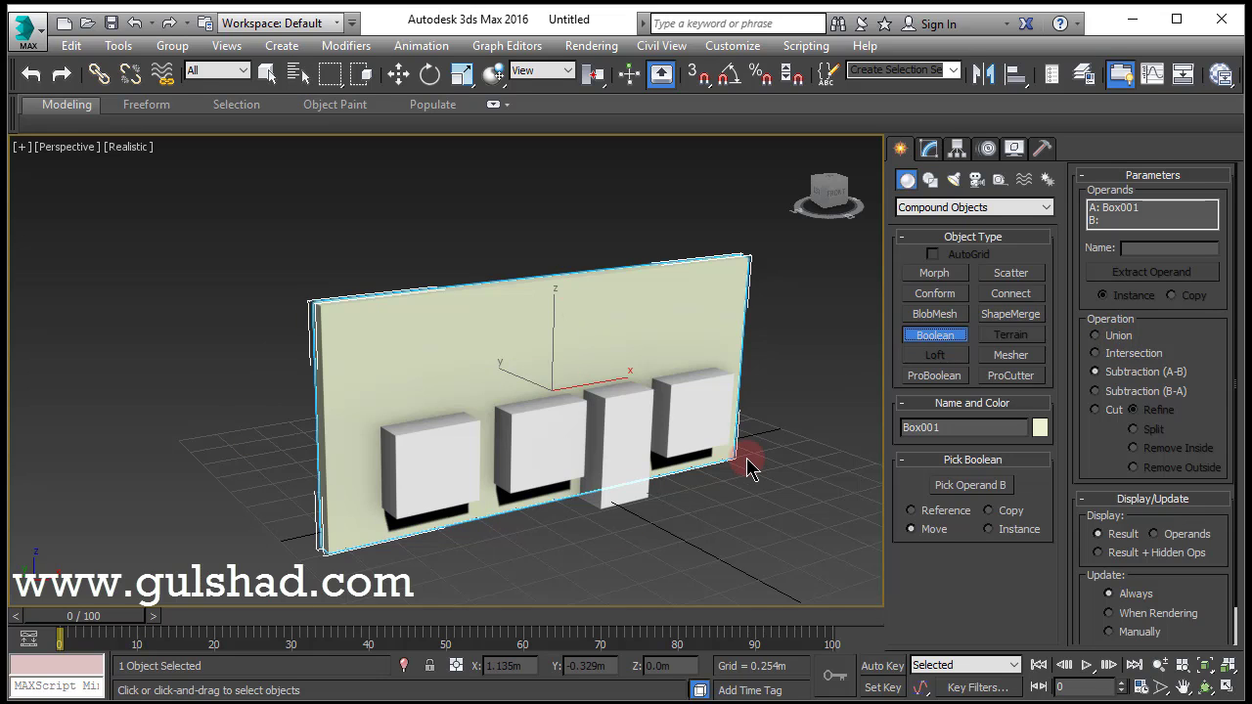
- Cut the door opening by picking the tall door box as operand B with Subtraction (A-B)
click(1106, 376)
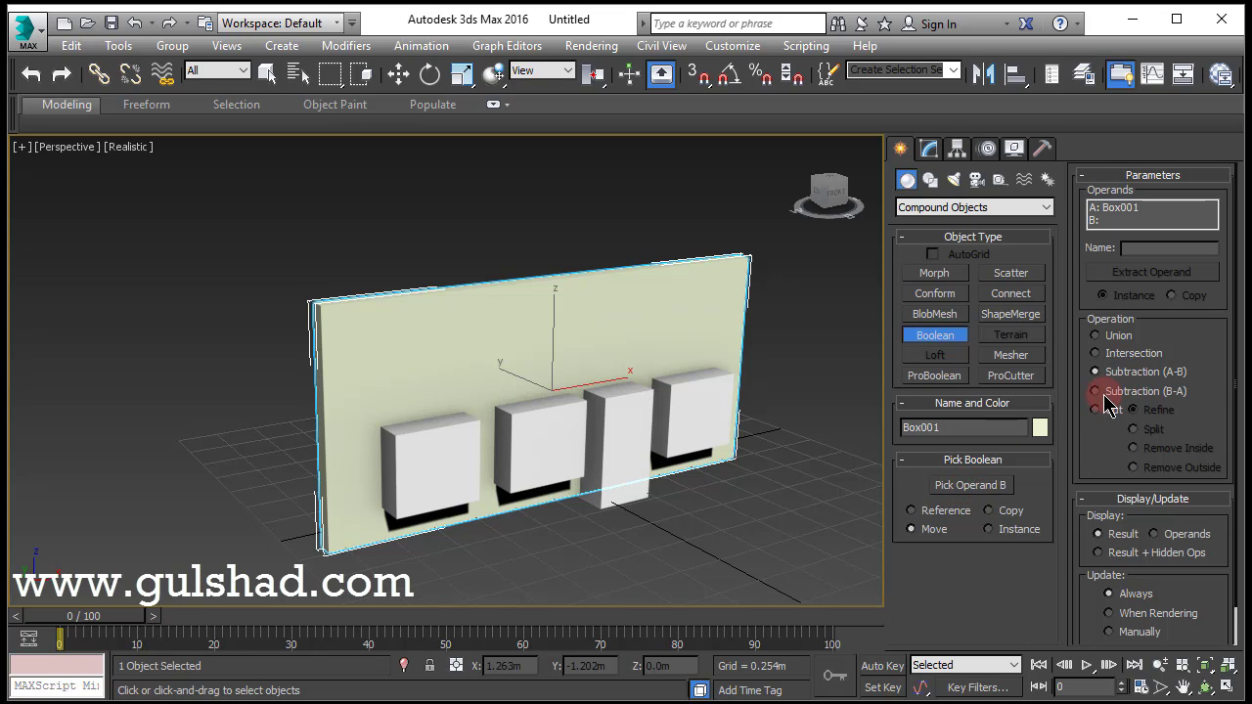
click(1160, 393)
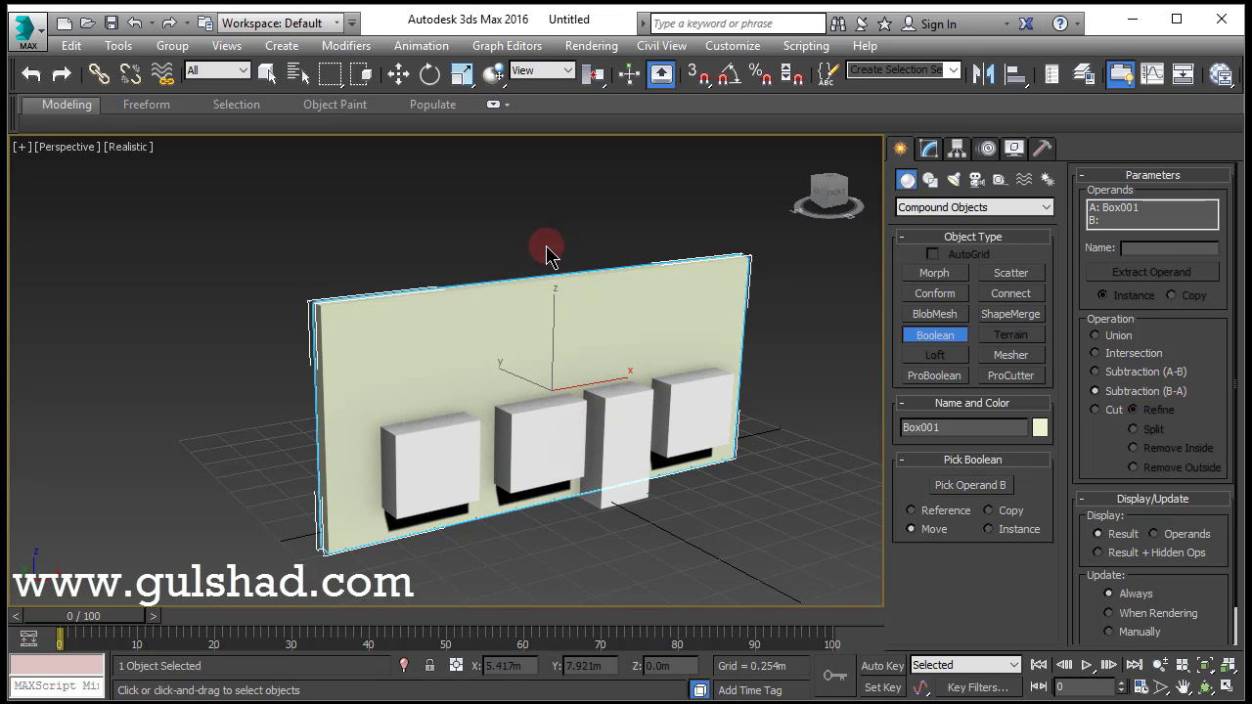
click(1092, 372)
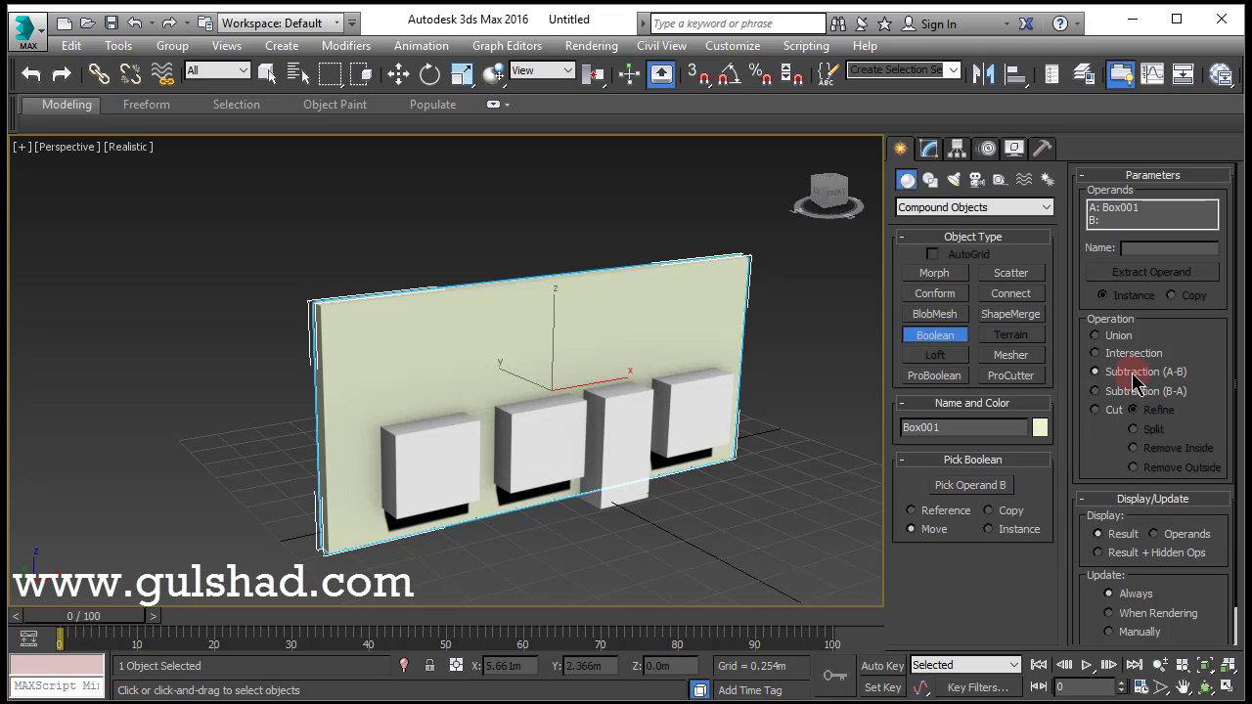
click(956, 489)
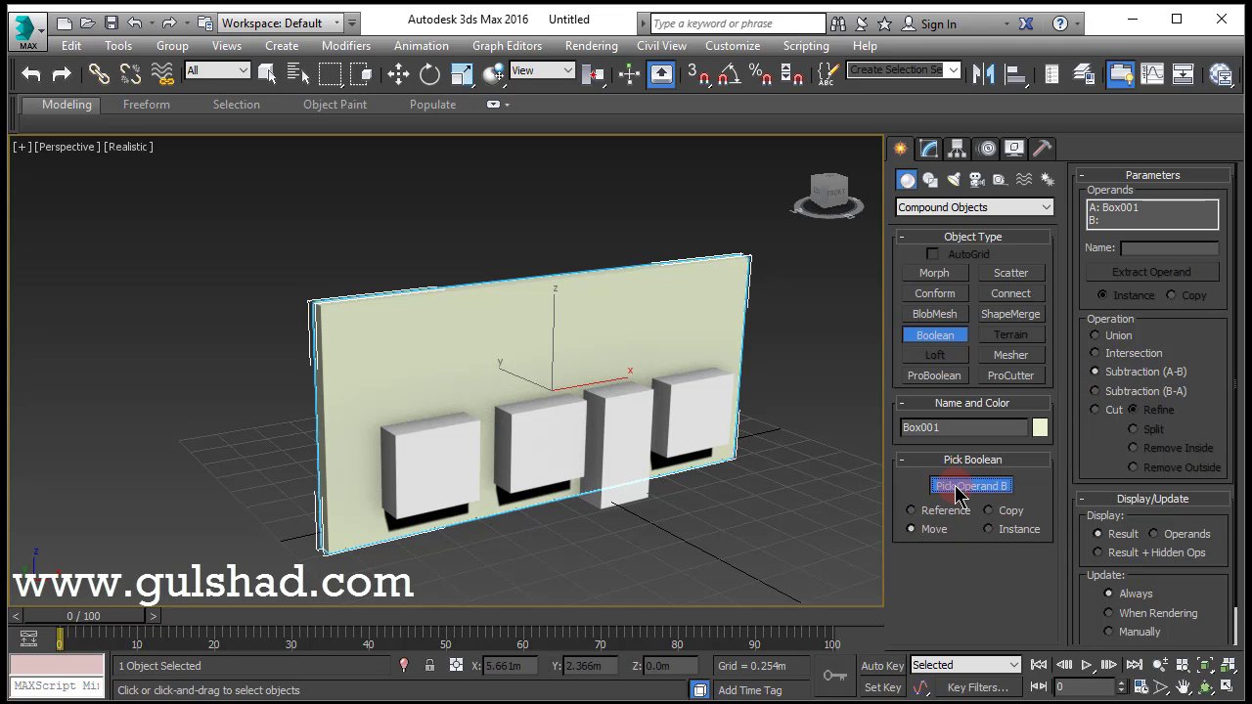
click(631, 510)
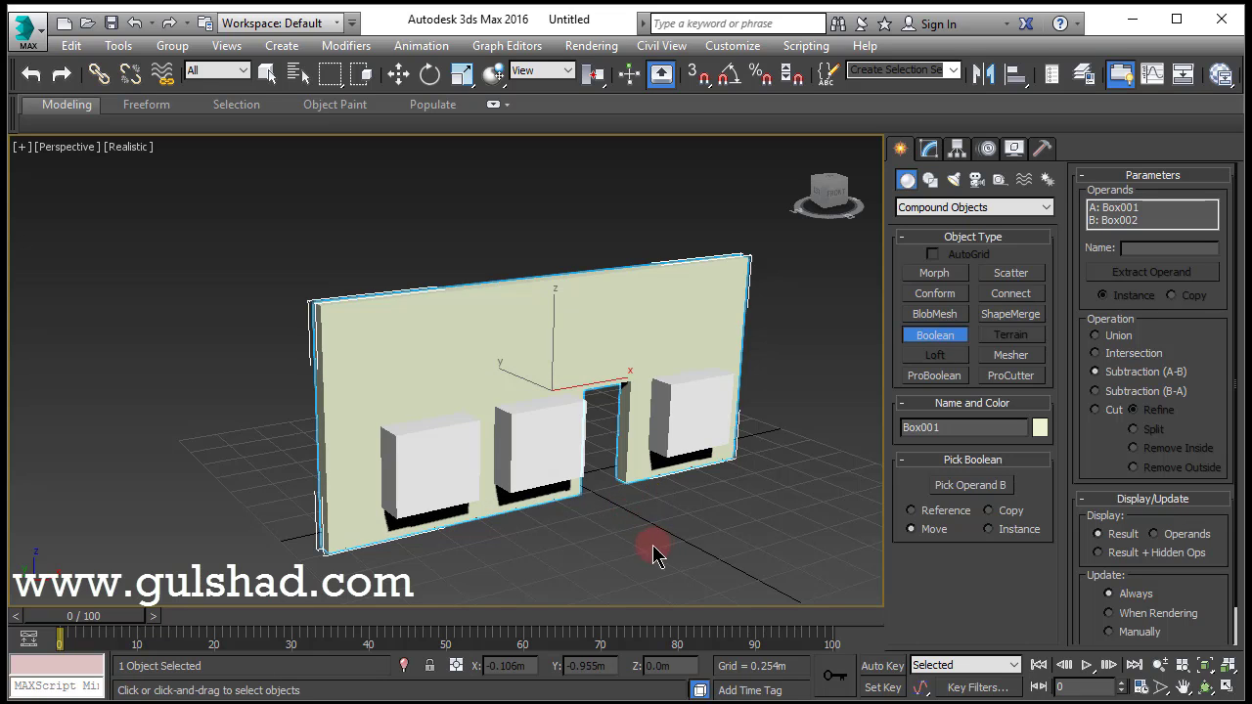
scroll(636, 440, up, 5)
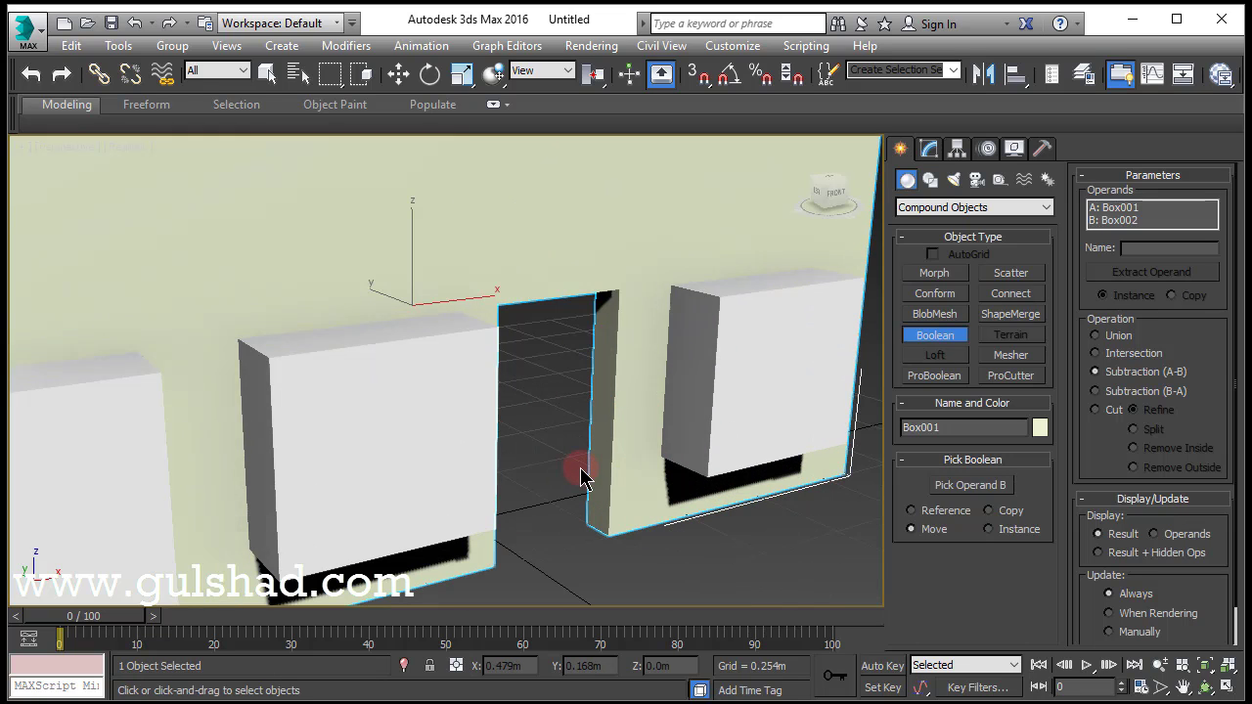
click(945, 531)
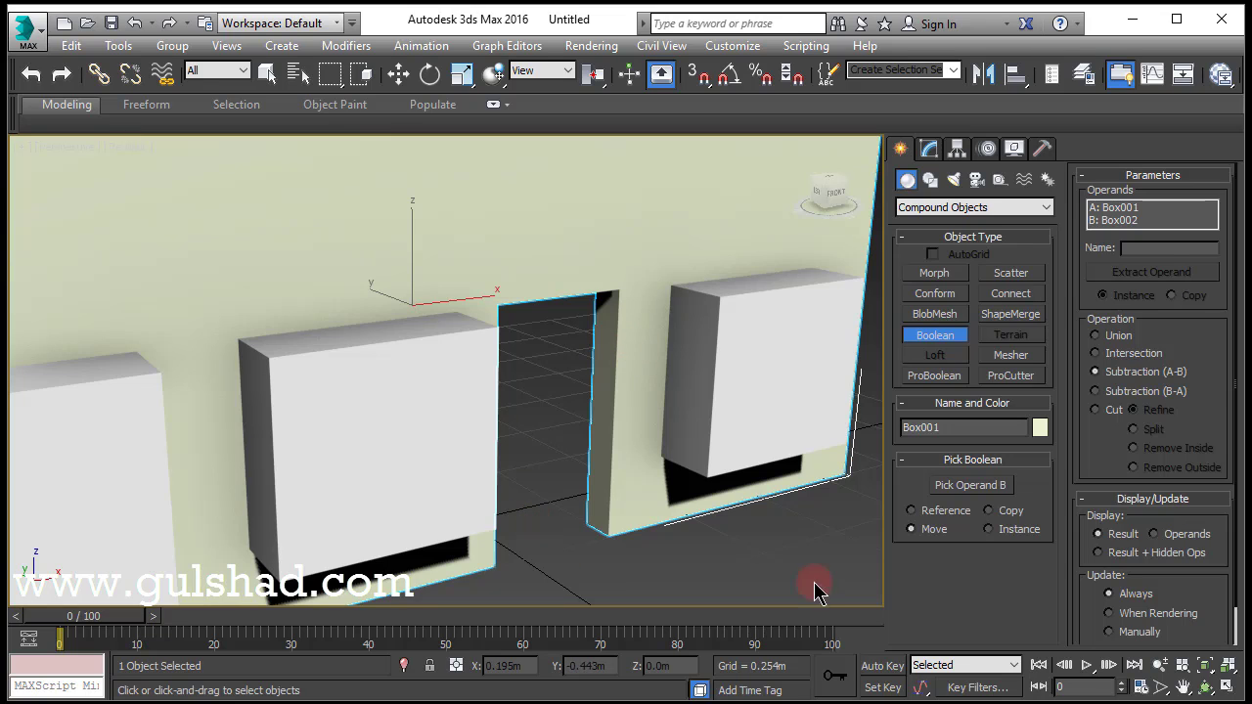
- Undo the Move-based door cut and cut the opening again by picking the tall door box with Copy and Subtraction (A-B)
click(134, 23)
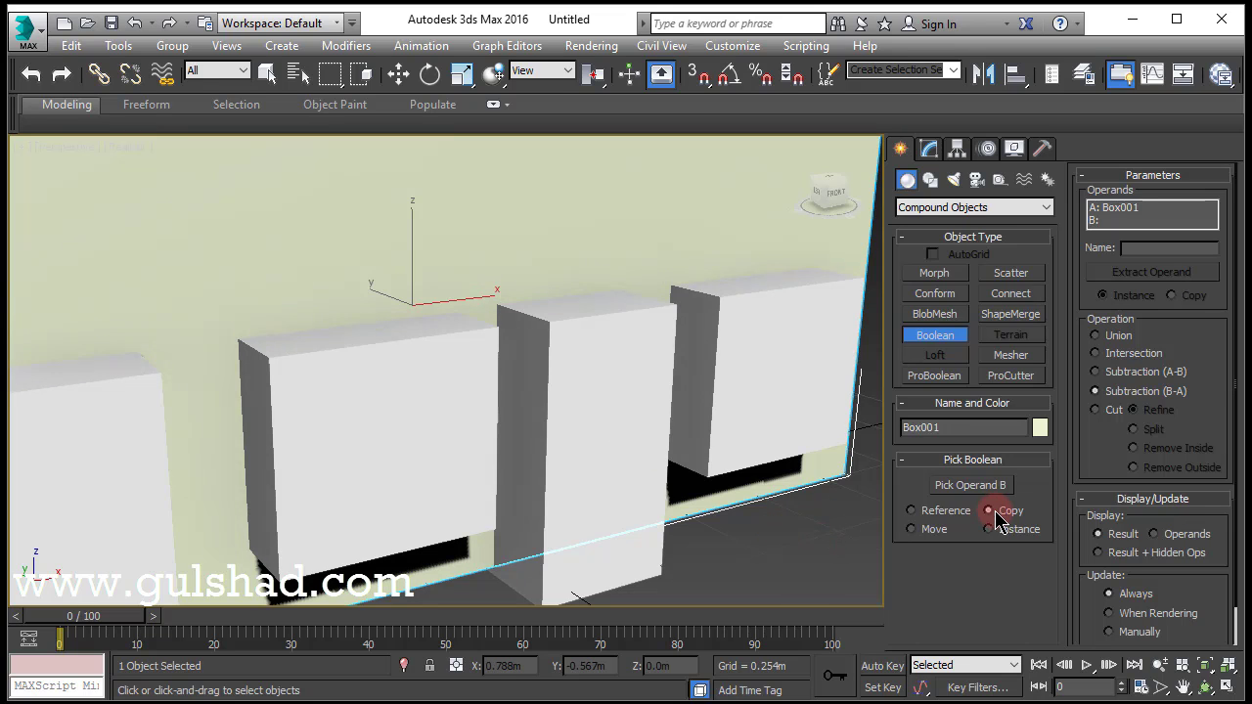
click(1094, 373)
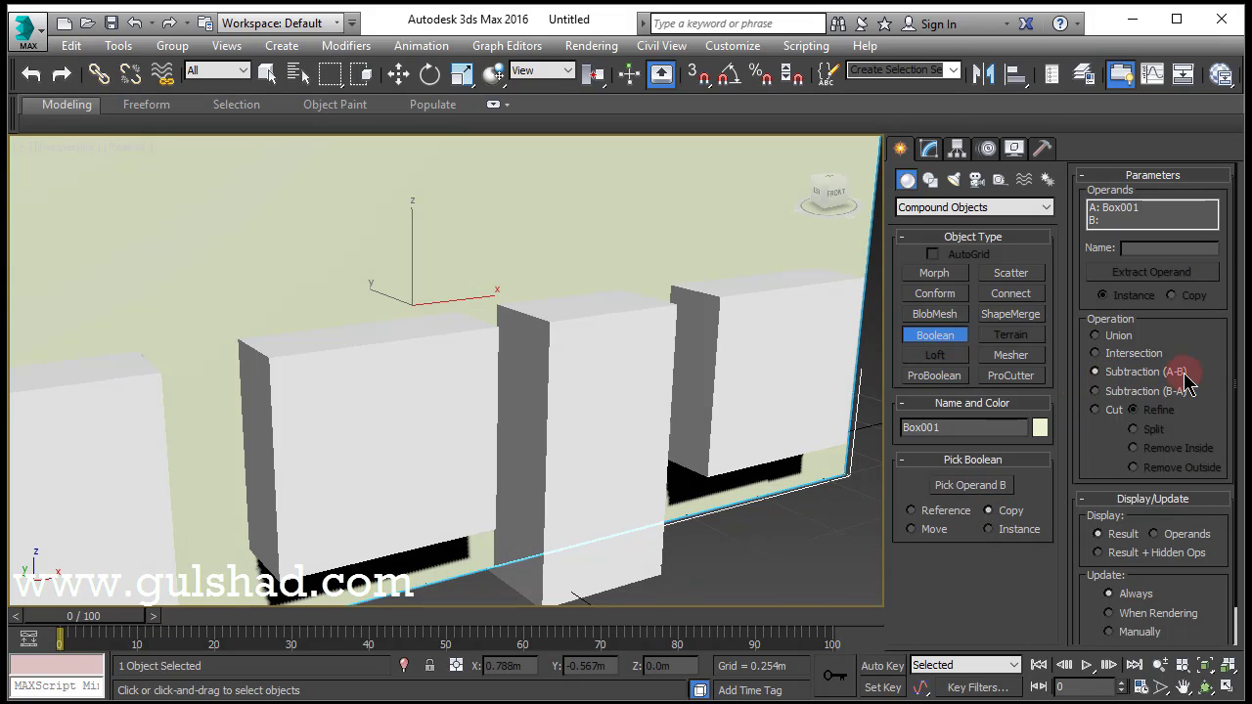
click(960, 489)
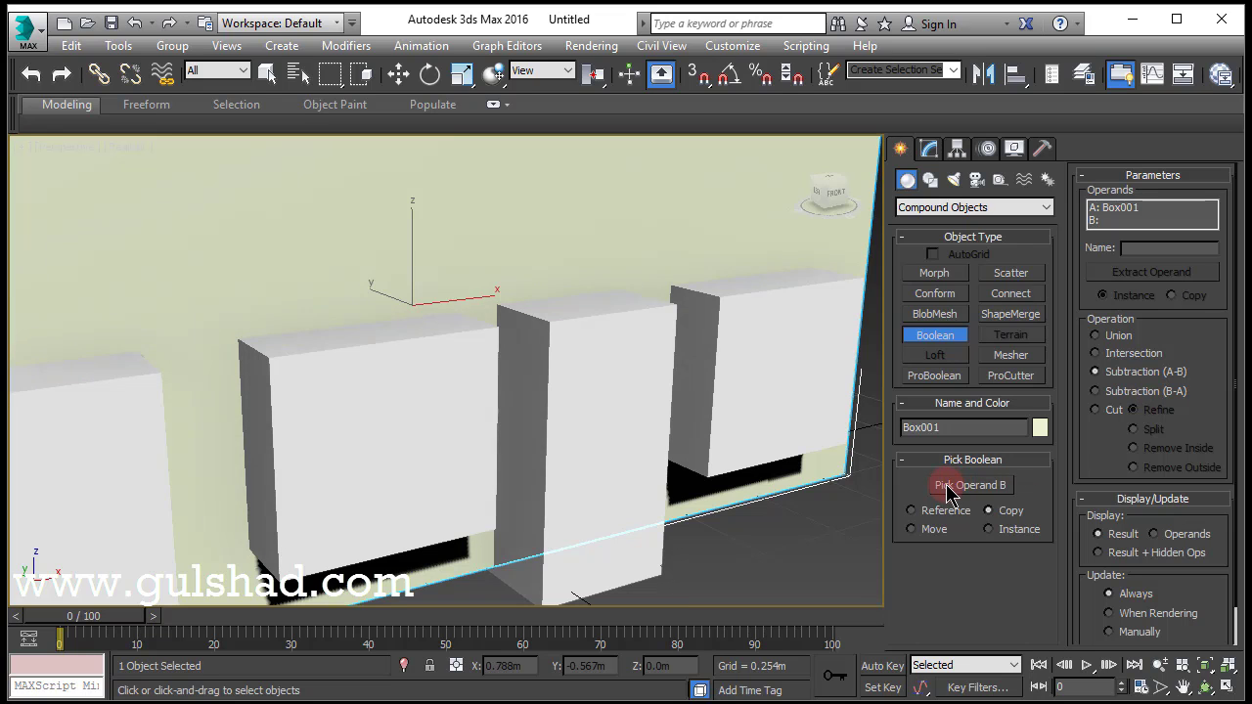
click(658, 553)
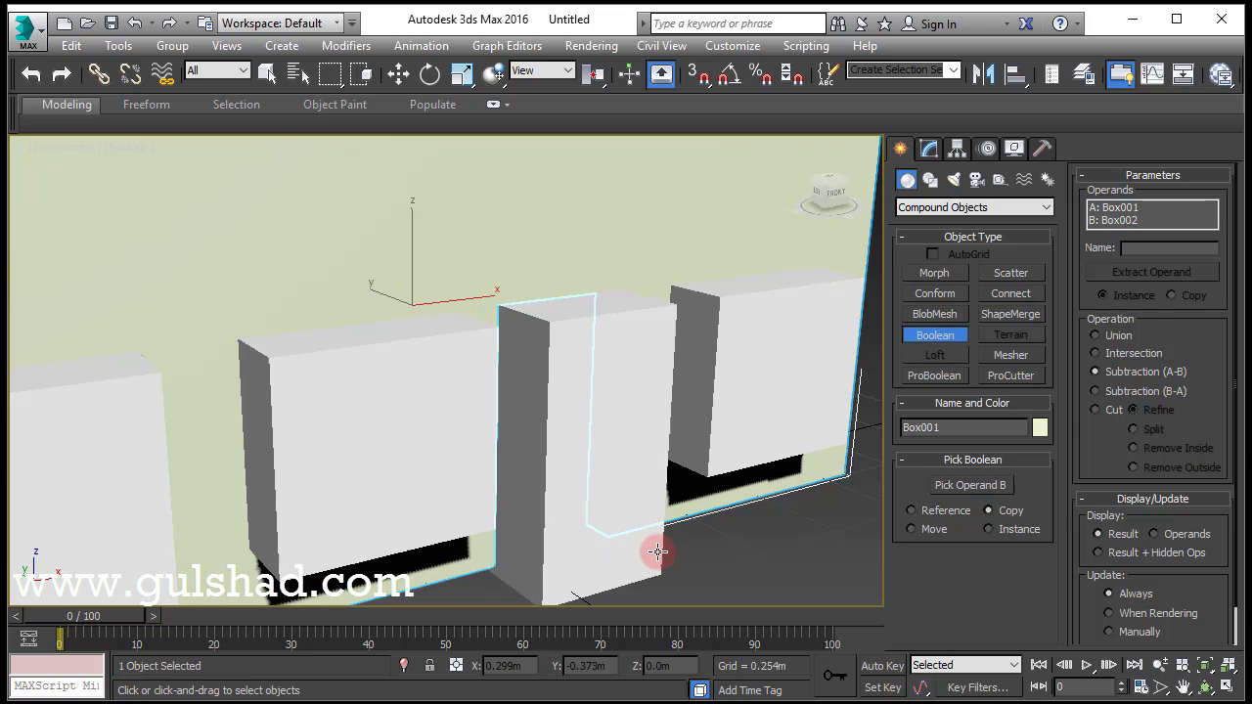
scroll(691, 528, down, 3)
middle_drag(716, 516, 716, 483)
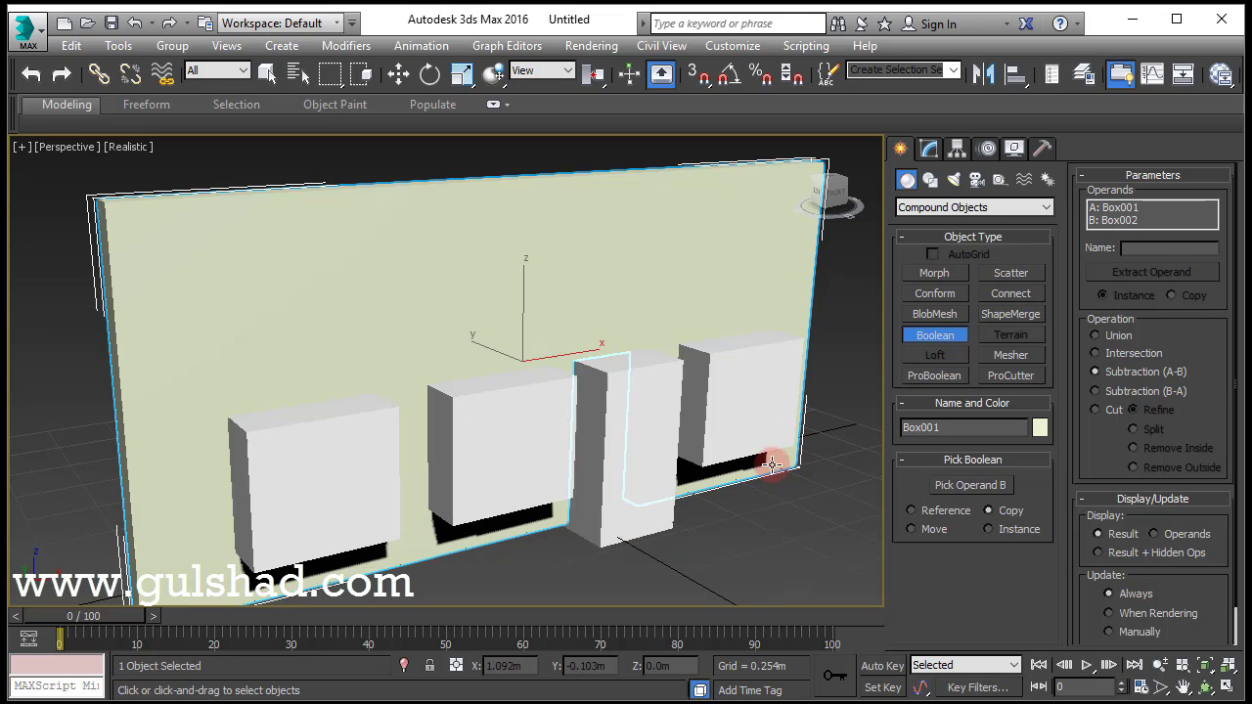
right_click(757, 533)
click(757, 533)
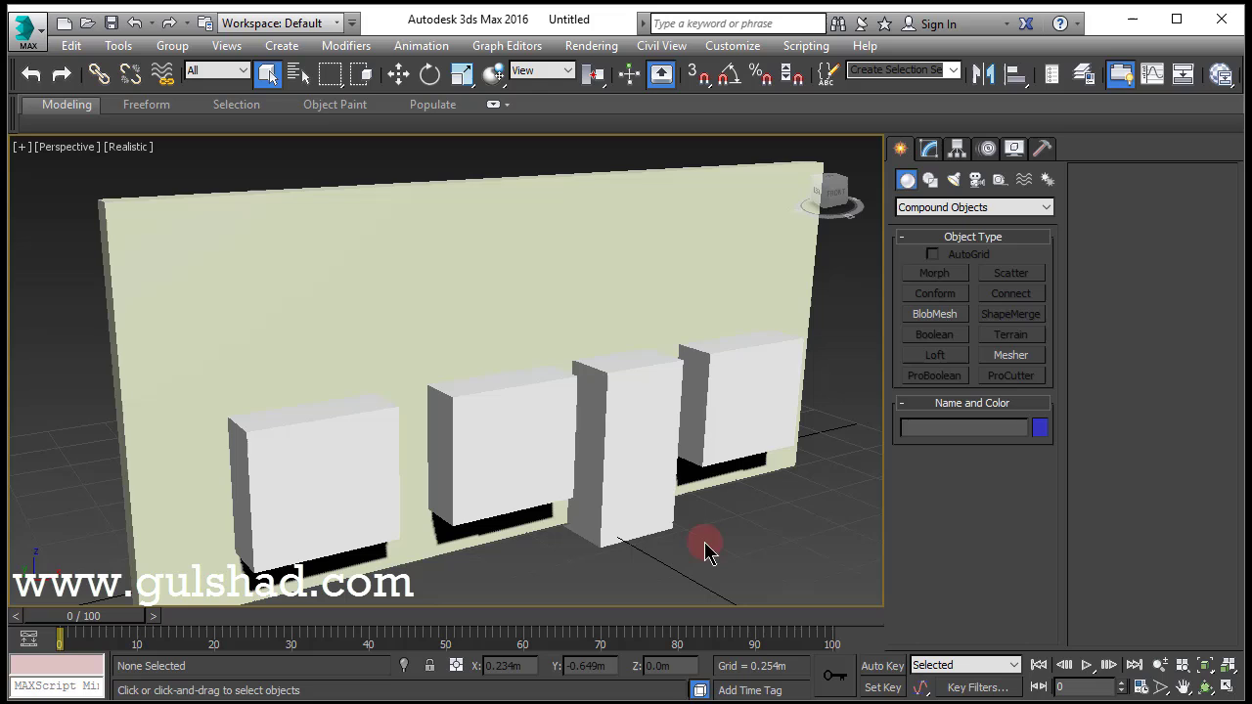
- Move the tall door box about 0.8 m out in front of the wall along the Y axis
click(628, 540)
click(398, 74)
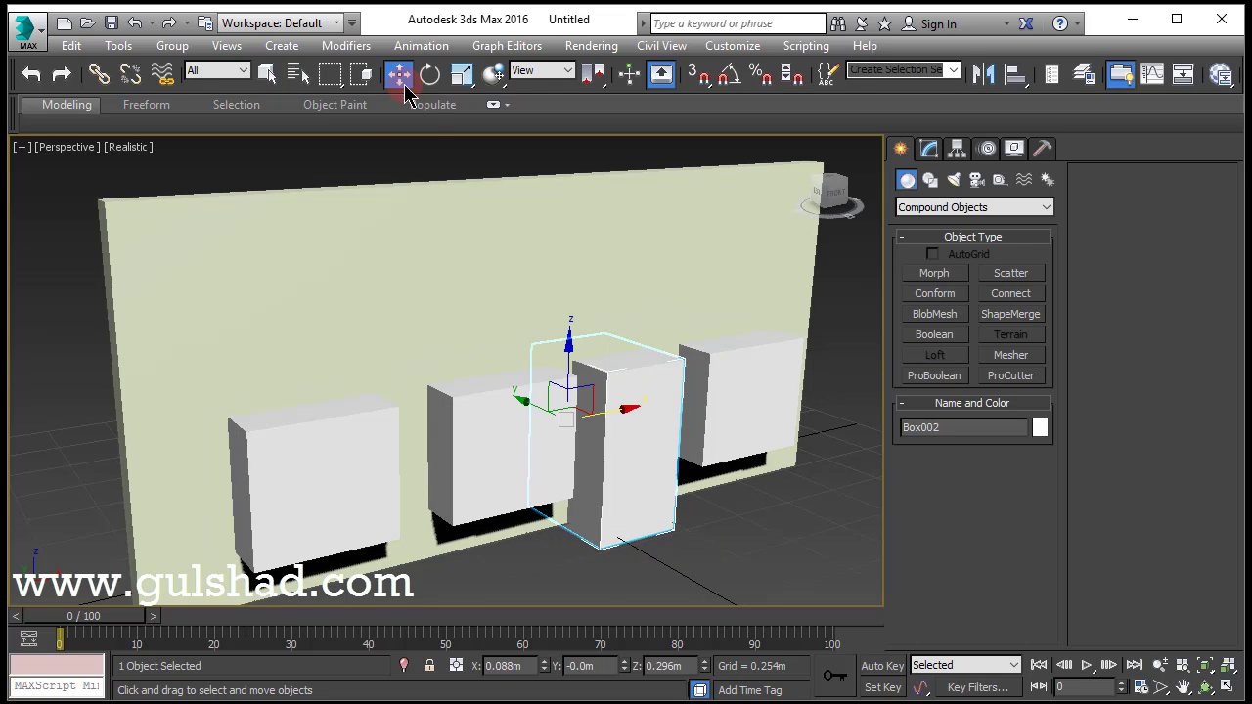
drag(540, 408, 682, 511)
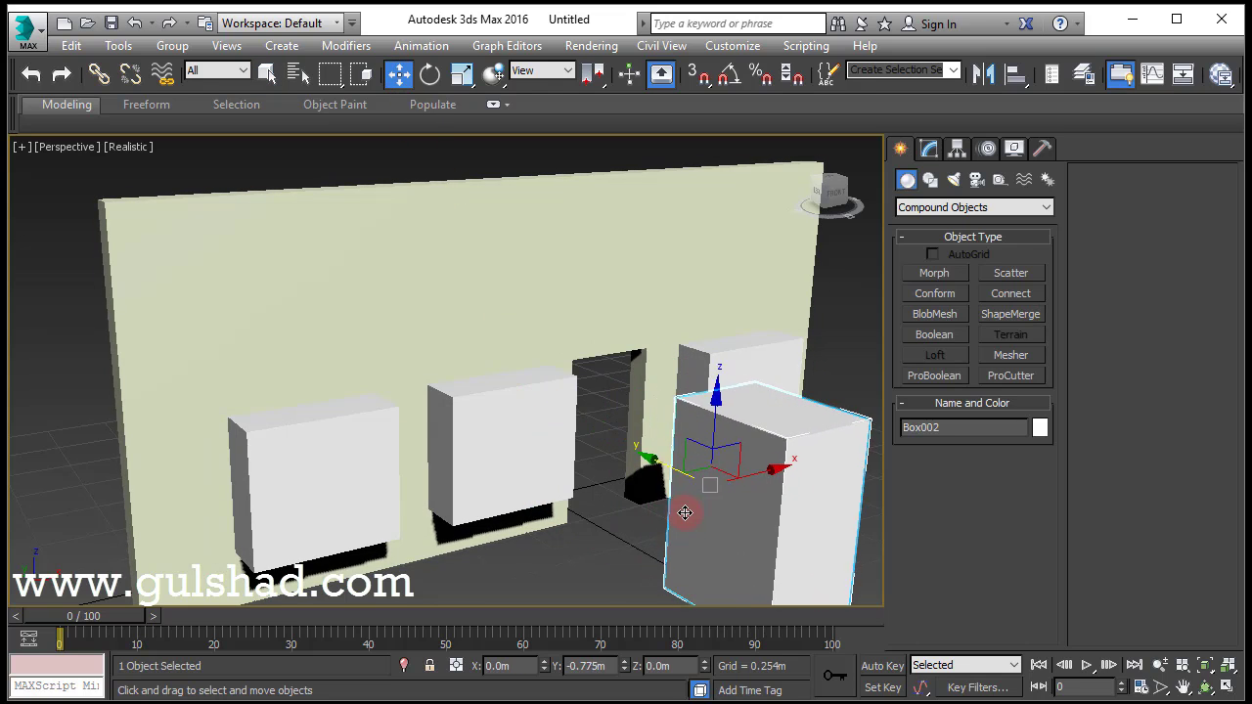
click(595, 570)
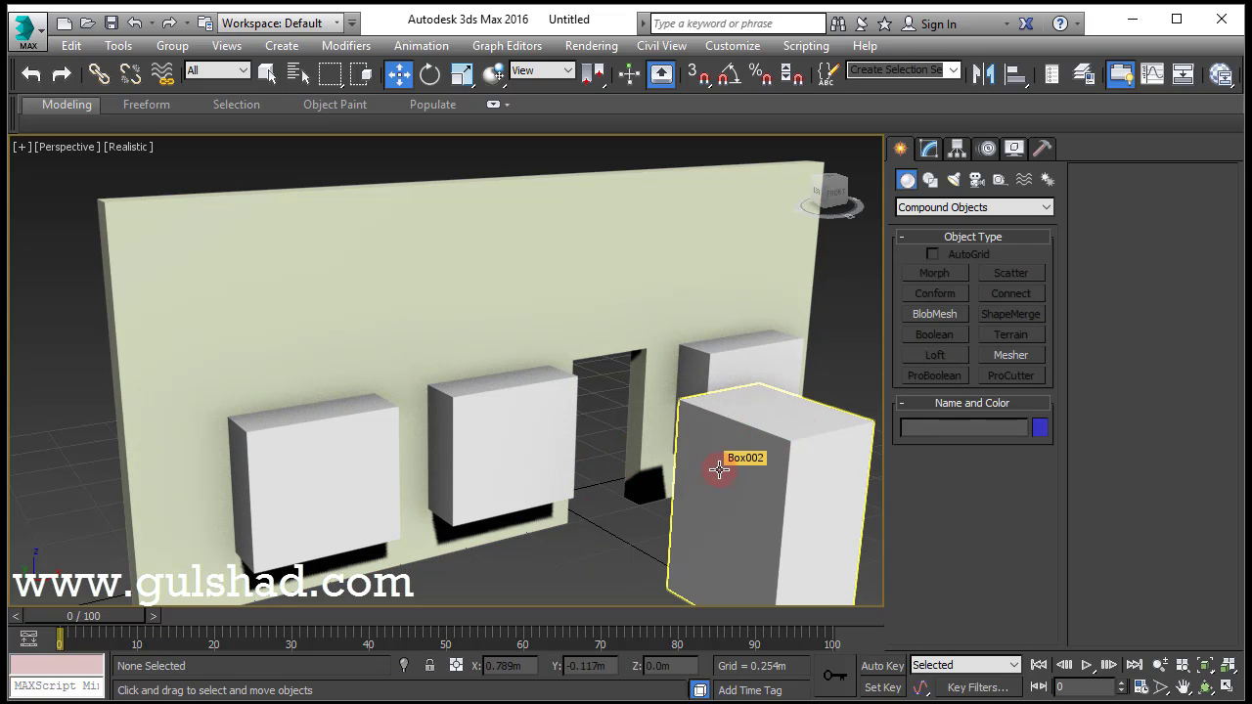
- Undo the door box's move and the Copy-based door cut in the wall
click(134, 23)
click(131, 28)
click(131, 28)
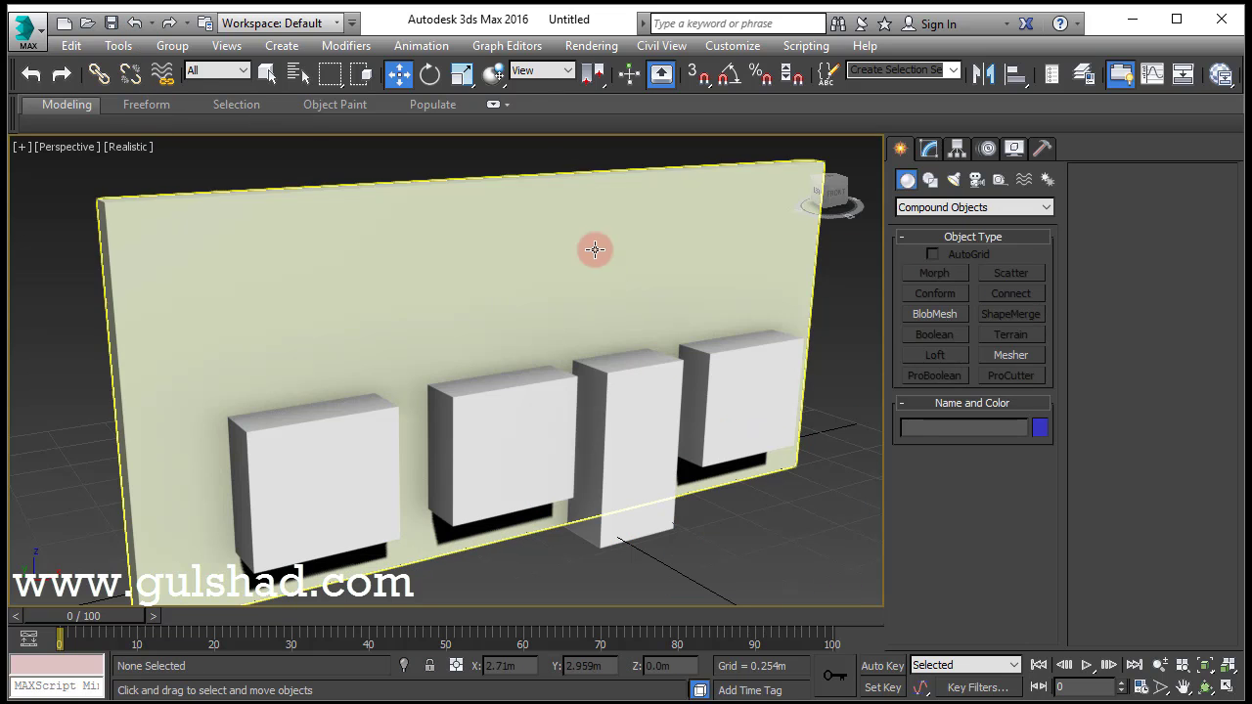
- Cut the door opening with a Boolean on the wall, picking the tall door box as an Instance operand with Subtraction (A-B)
click(494, 236)
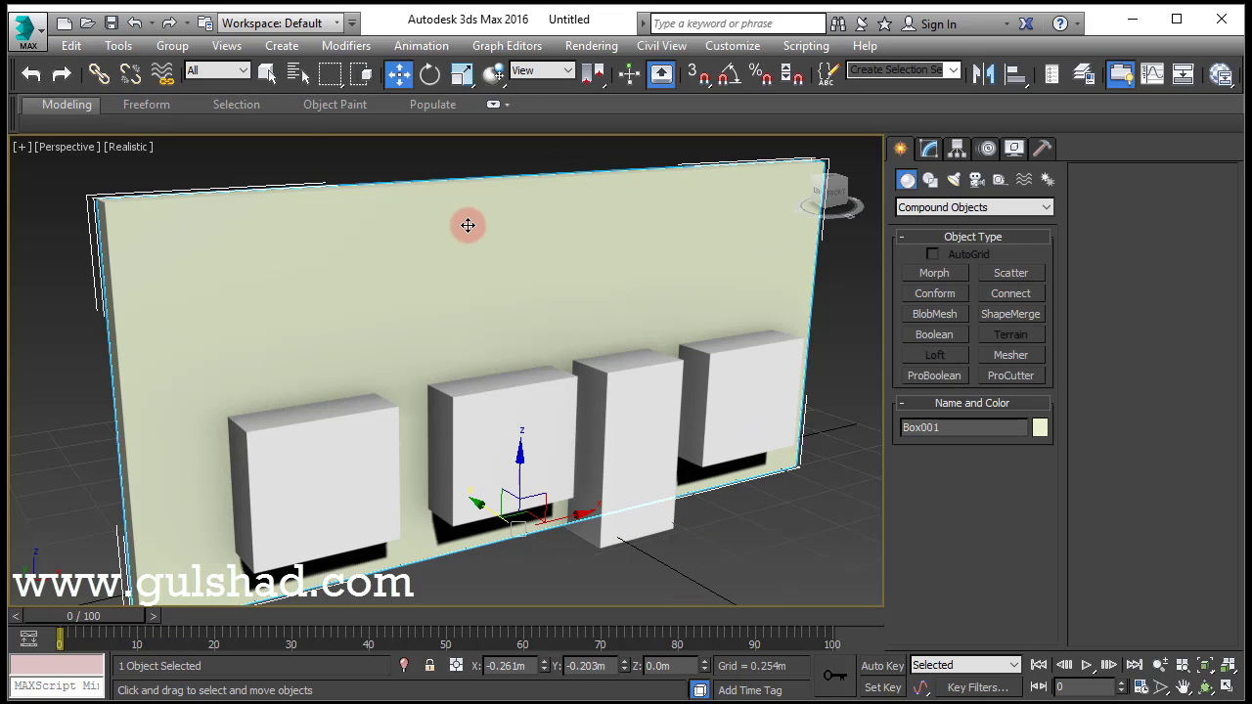
click(934, 335)
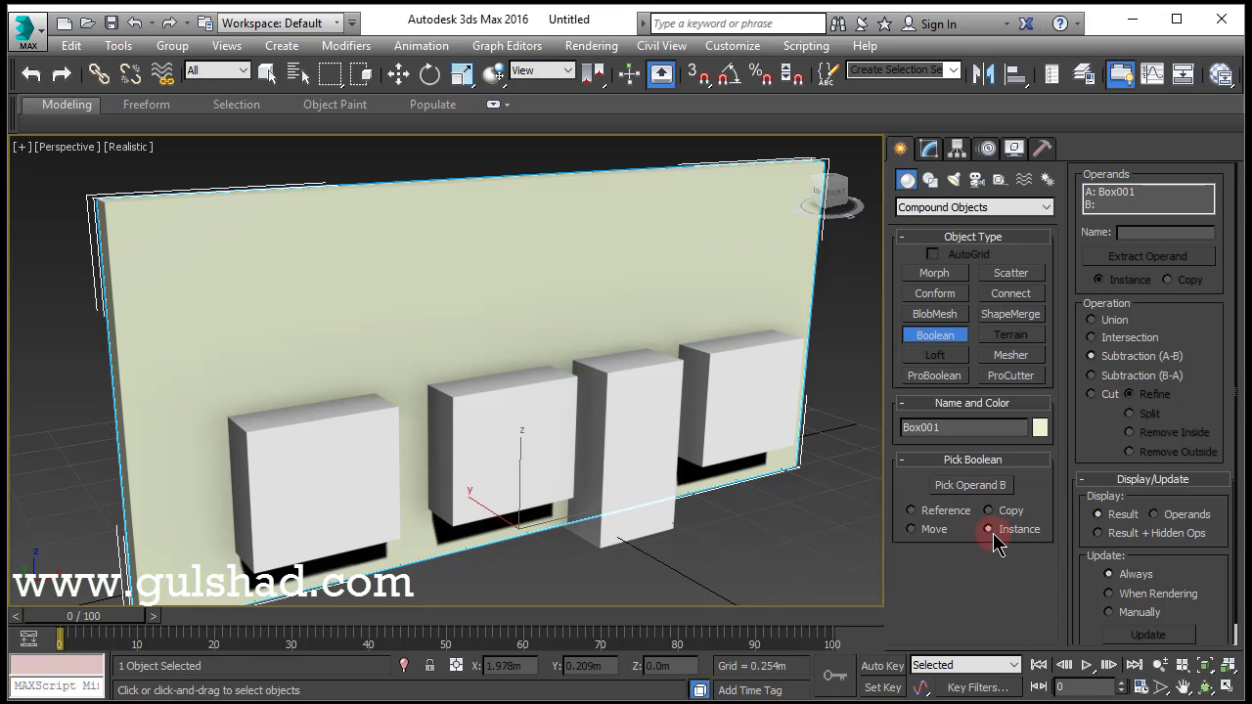
click(953, 493)
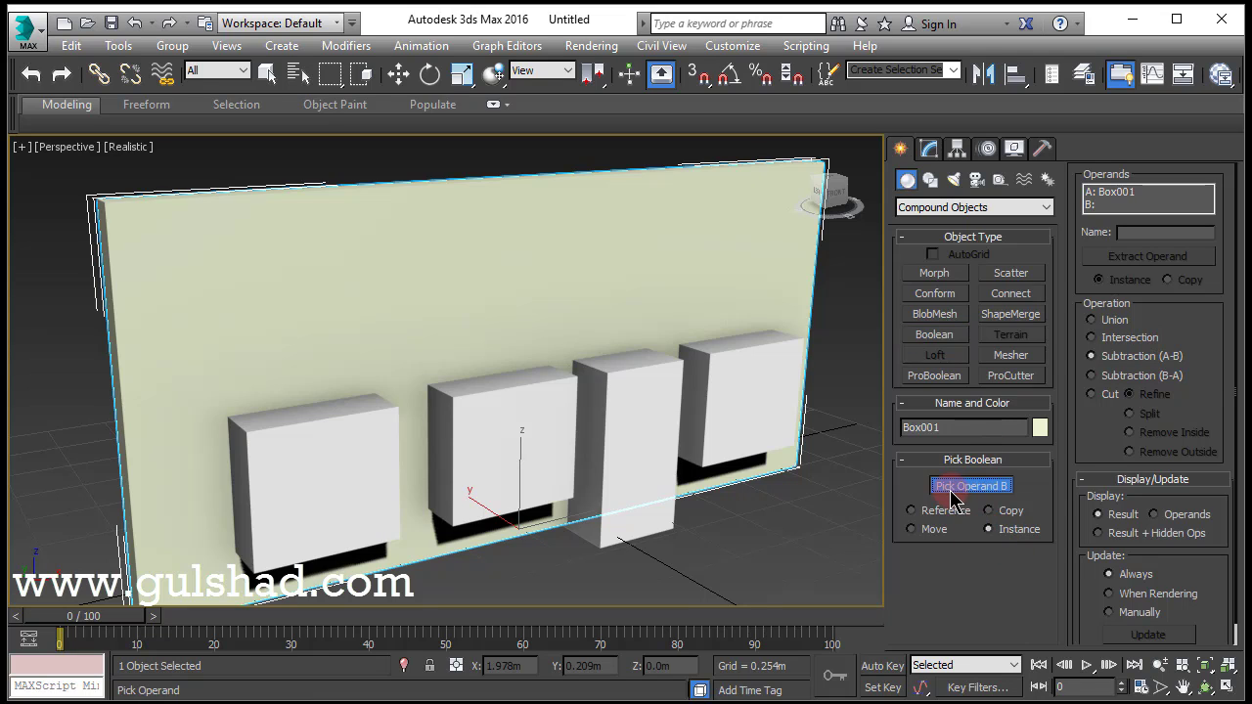
click(629, 536)
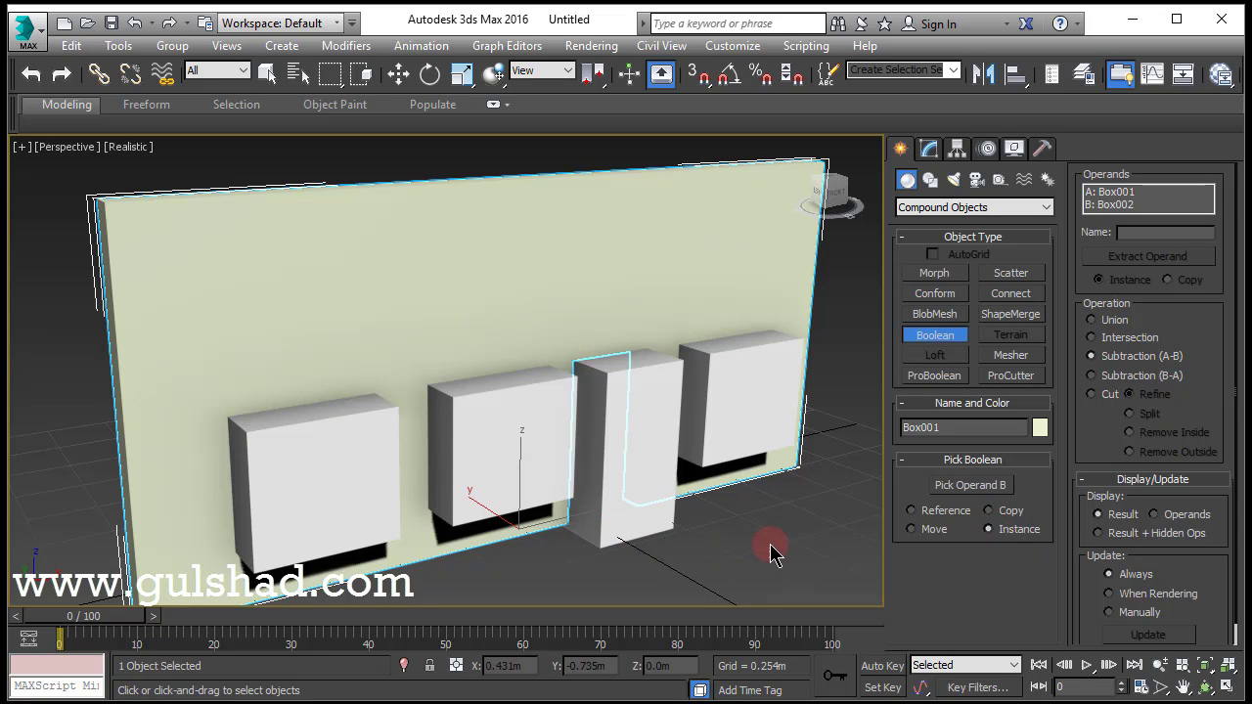
scroll(731, 519, down, 3)
scroll(708, 515, up, 4)
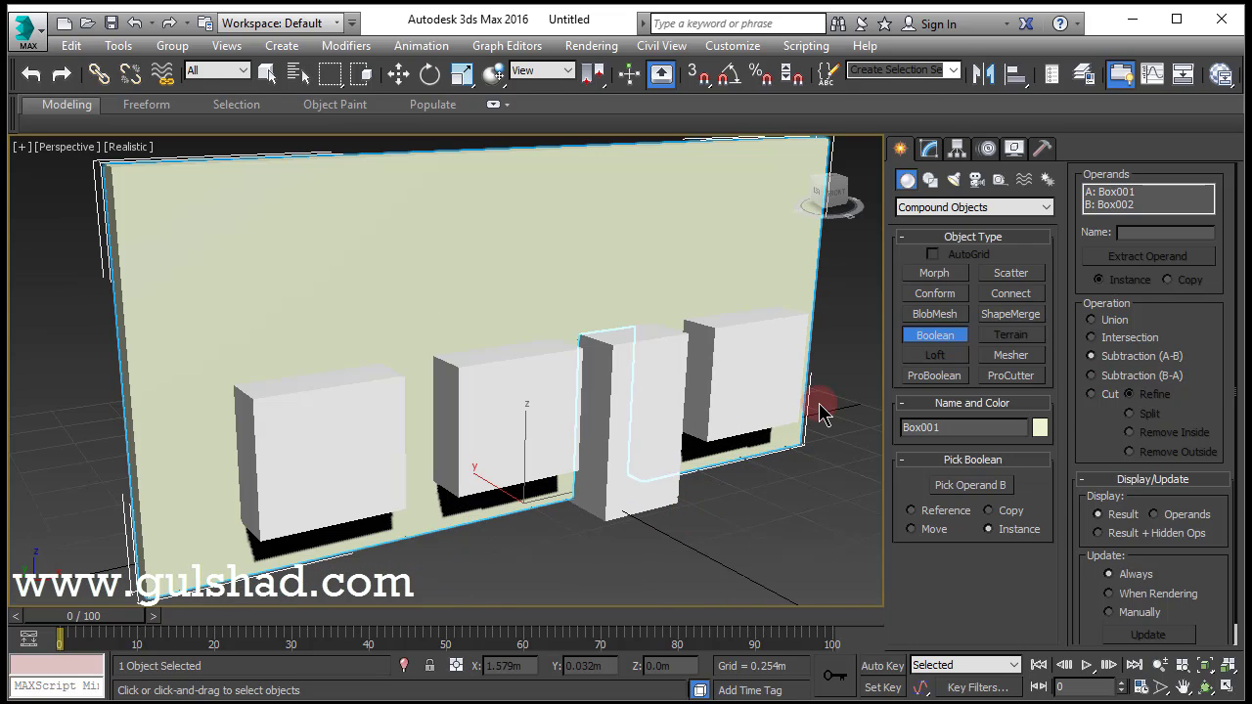
- Move the instanced door box about 0.9 m out in front of the wall along the Y axis
key(w)
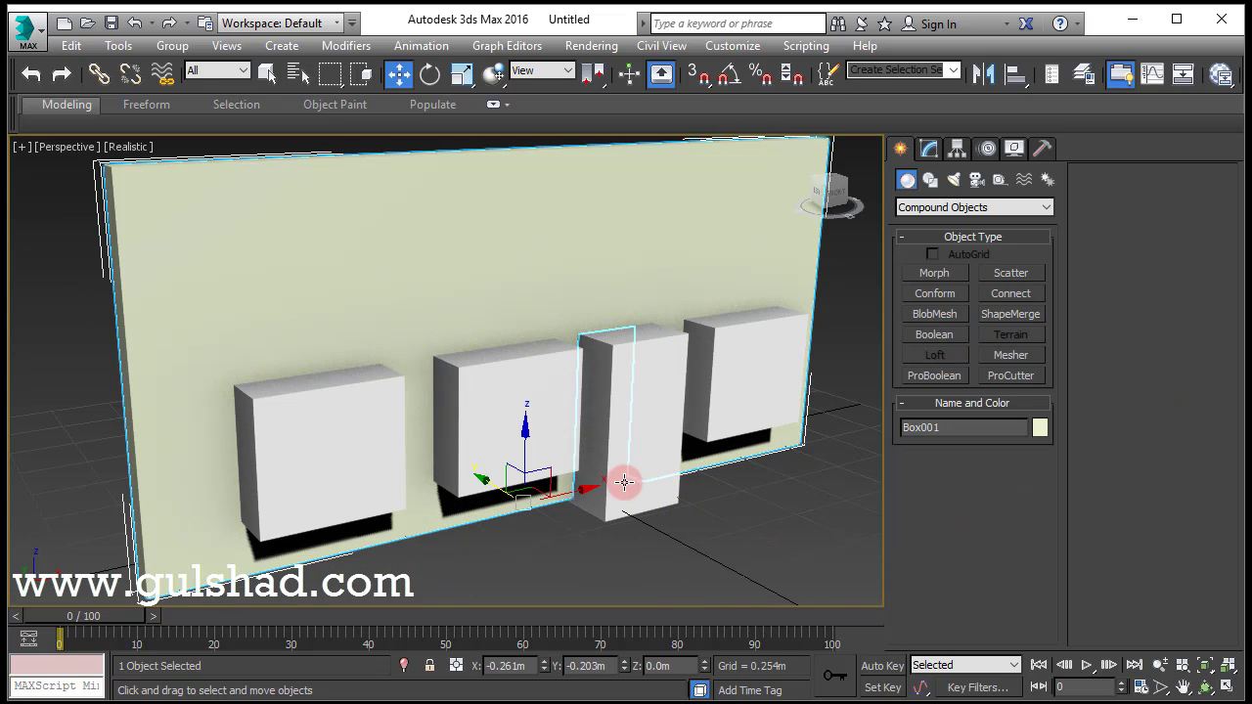
click(644, 523)
click(559, 385)
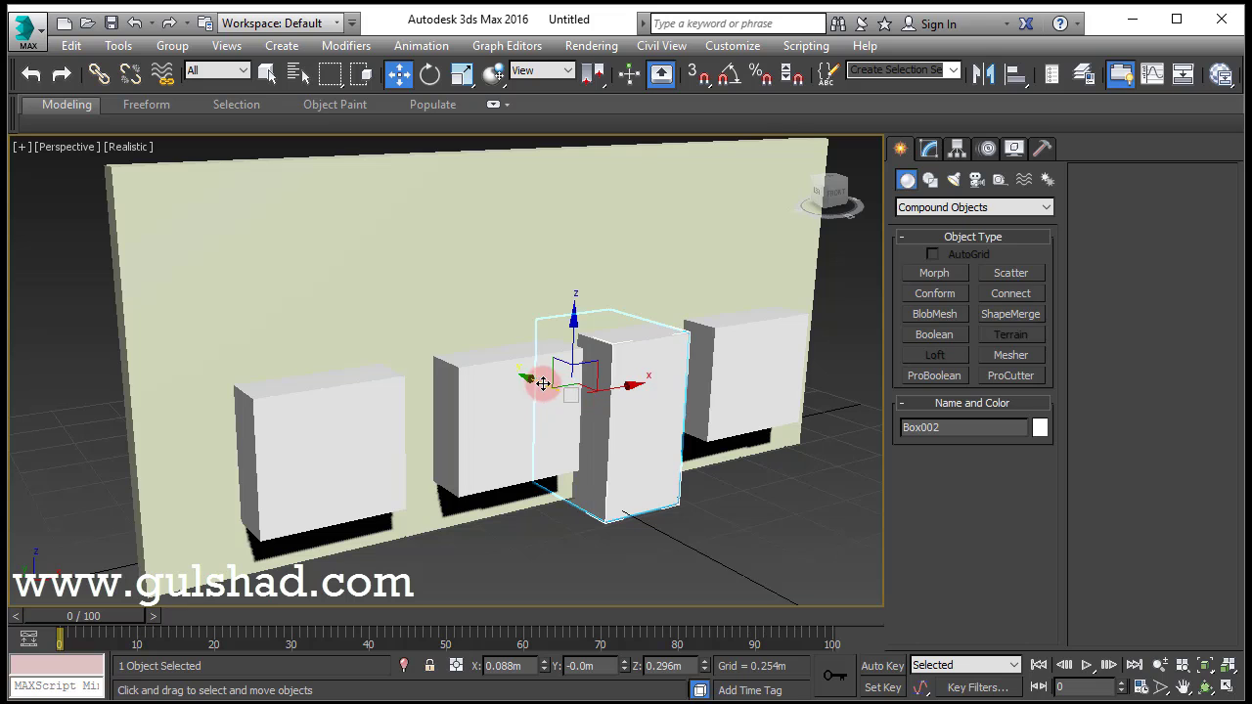
drag(545, 382, 708, 515)
click(631, 517)
middle_drag(636, 511, 551, 420)
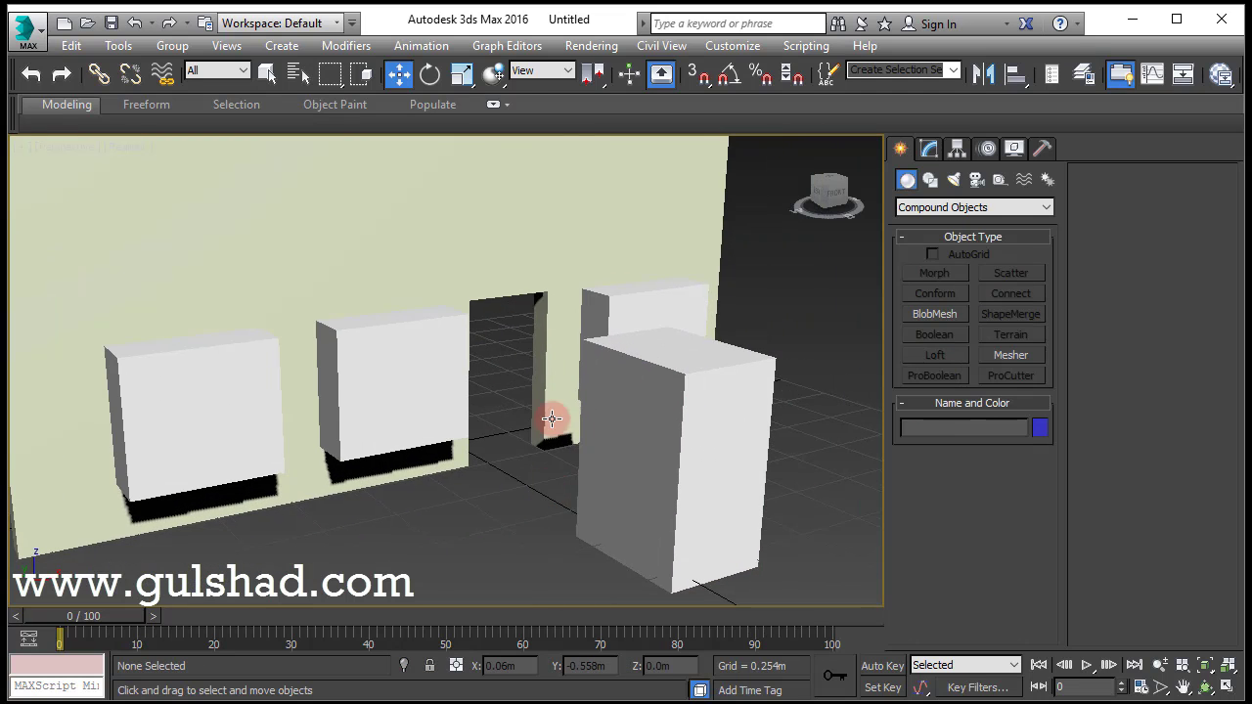
- Resize the door box to about 0.643 m long, 0.22 m wide and 0.342 m high, and undo the resizing and the move
click(742, 548)
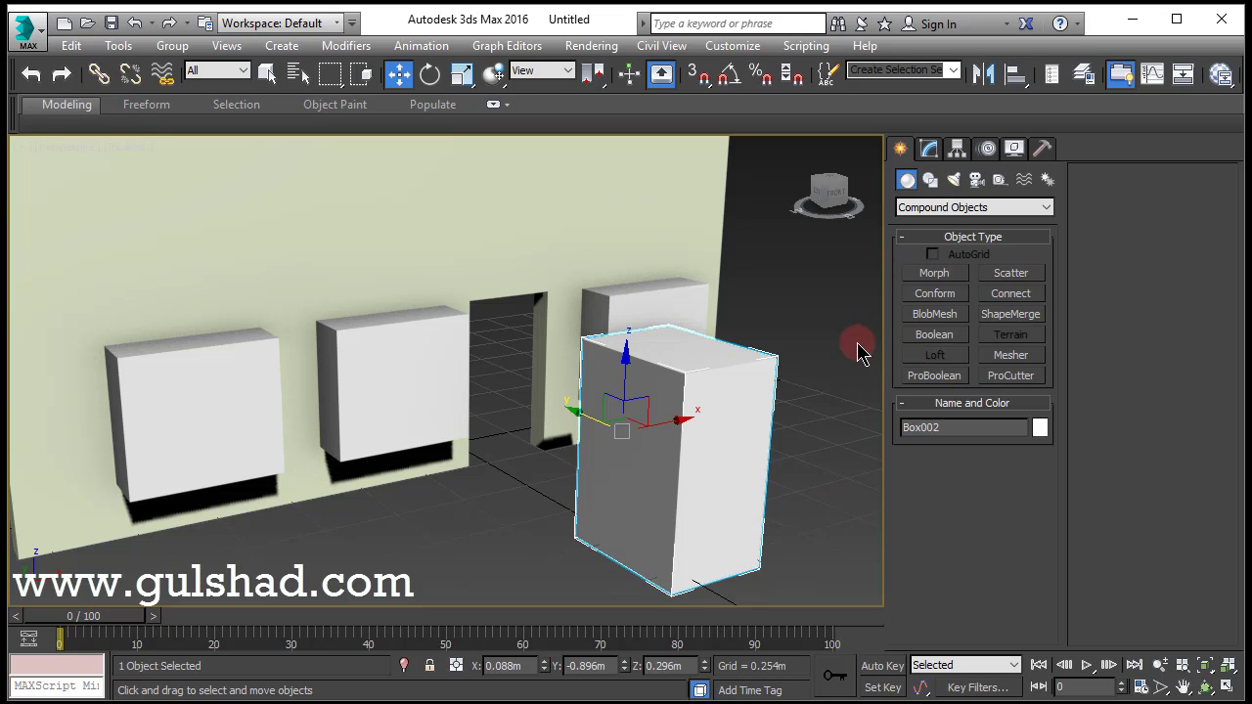
click(928, 147)
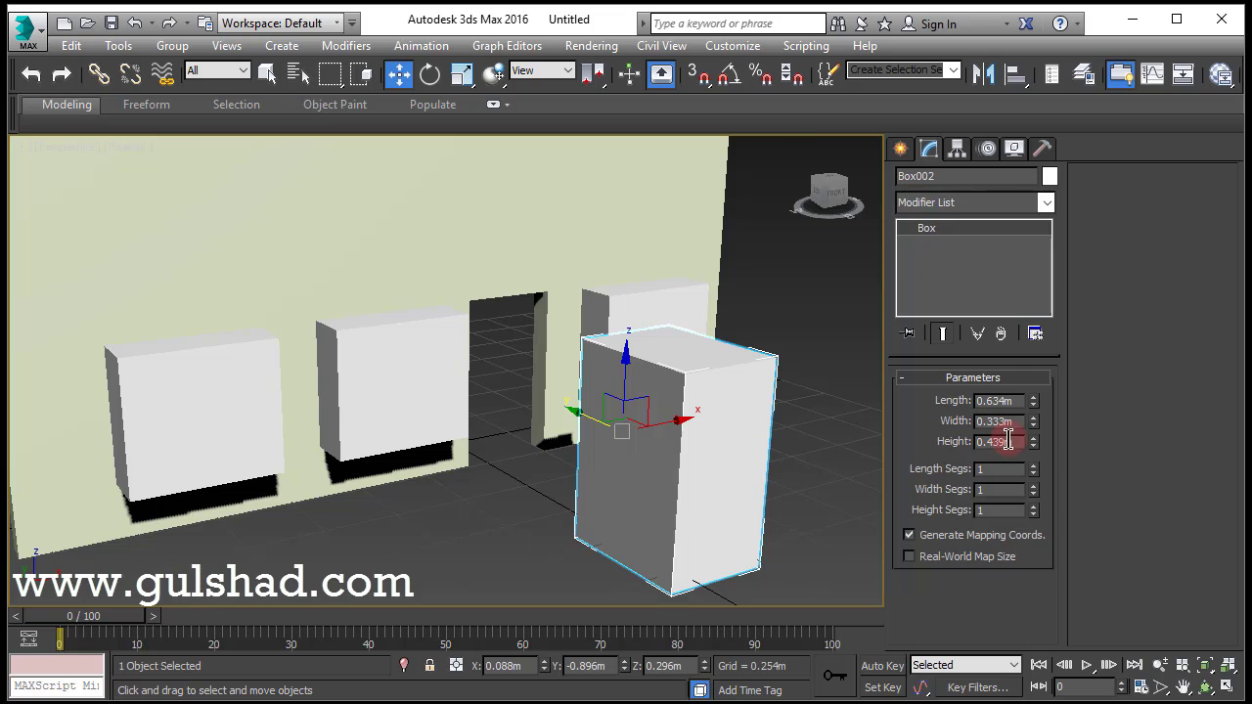
drag(1035, 408, 1037, 452)
drag(1036, 405, 1028, 355)
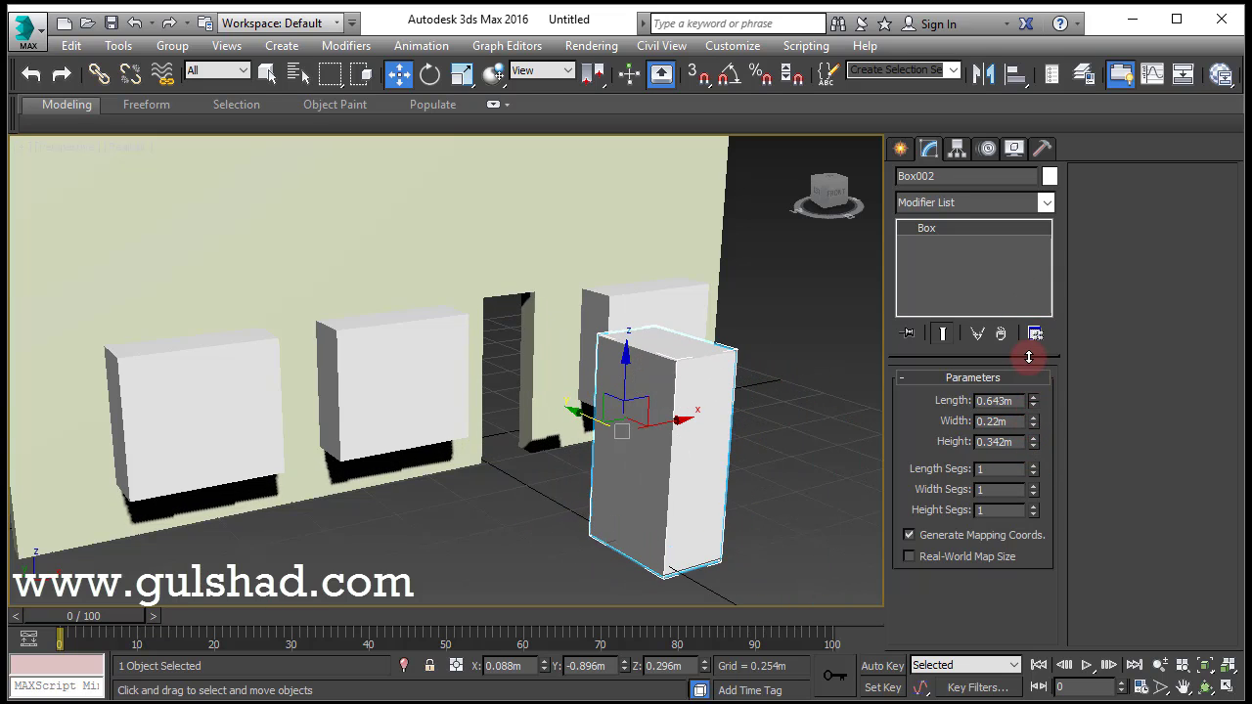
click(844, 484)
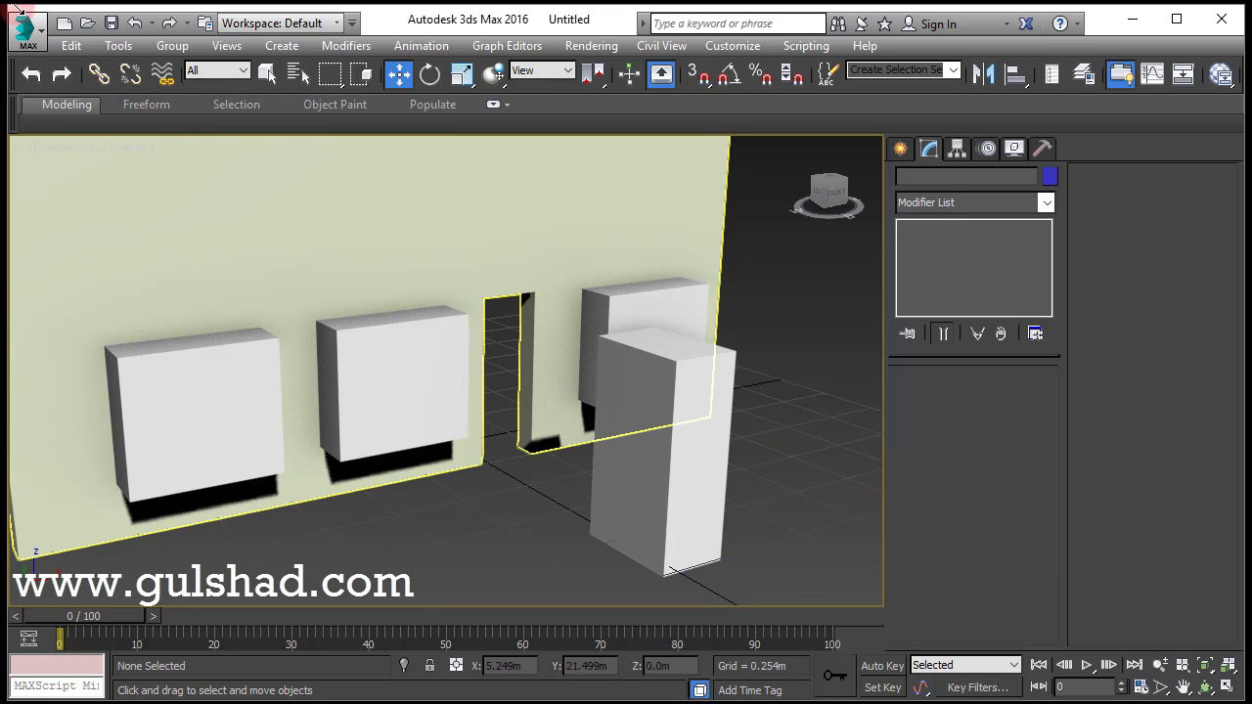
click(135, 24)
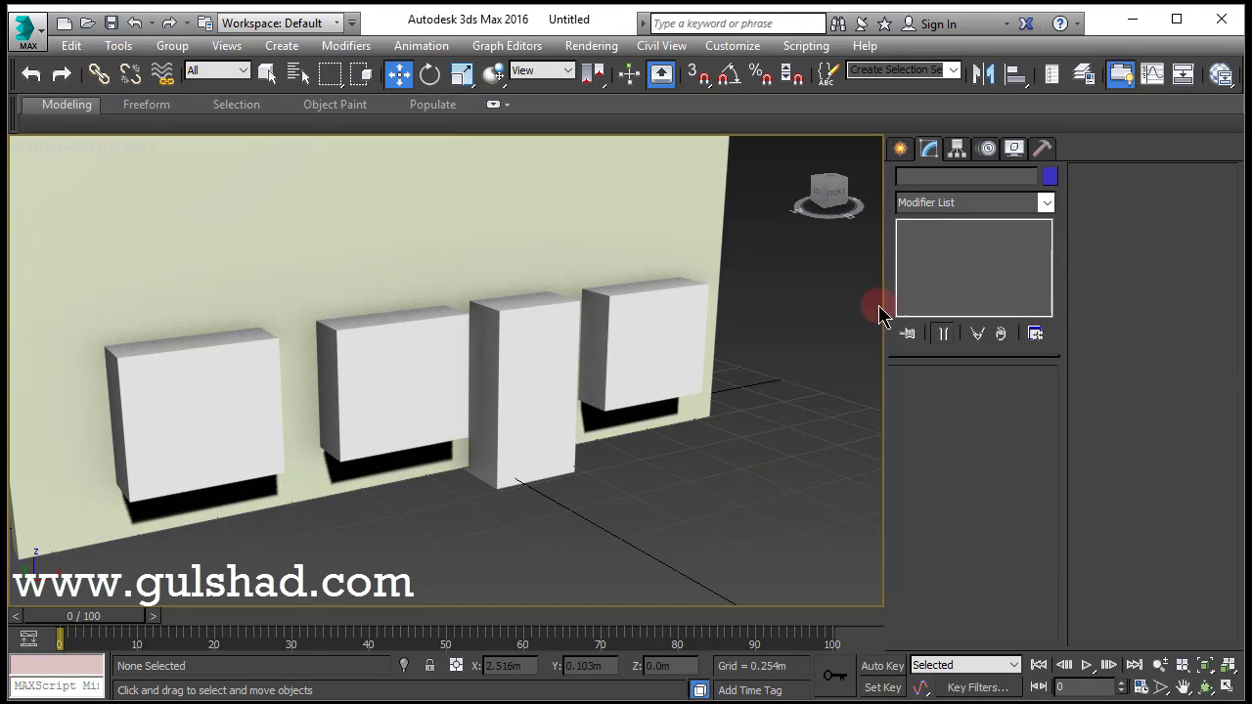
- Select the wall and review its Boolean operands, operation and display/update options
click(713, 285)
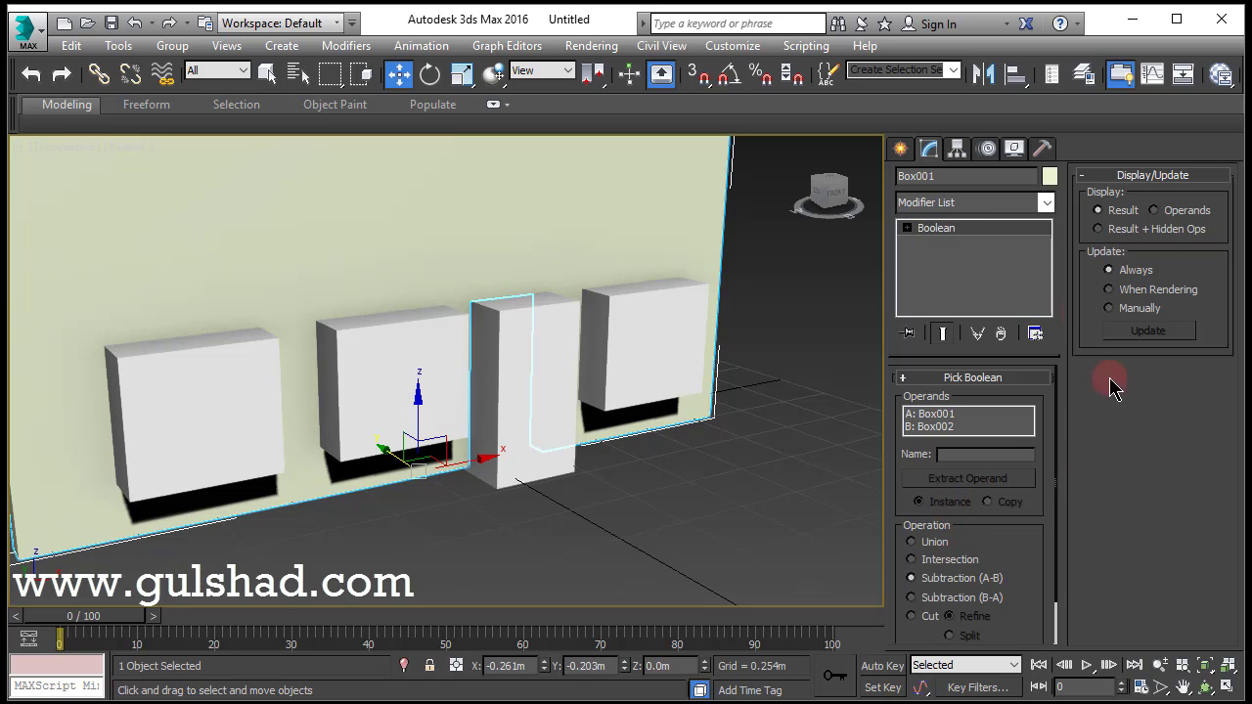
click(746, 501)
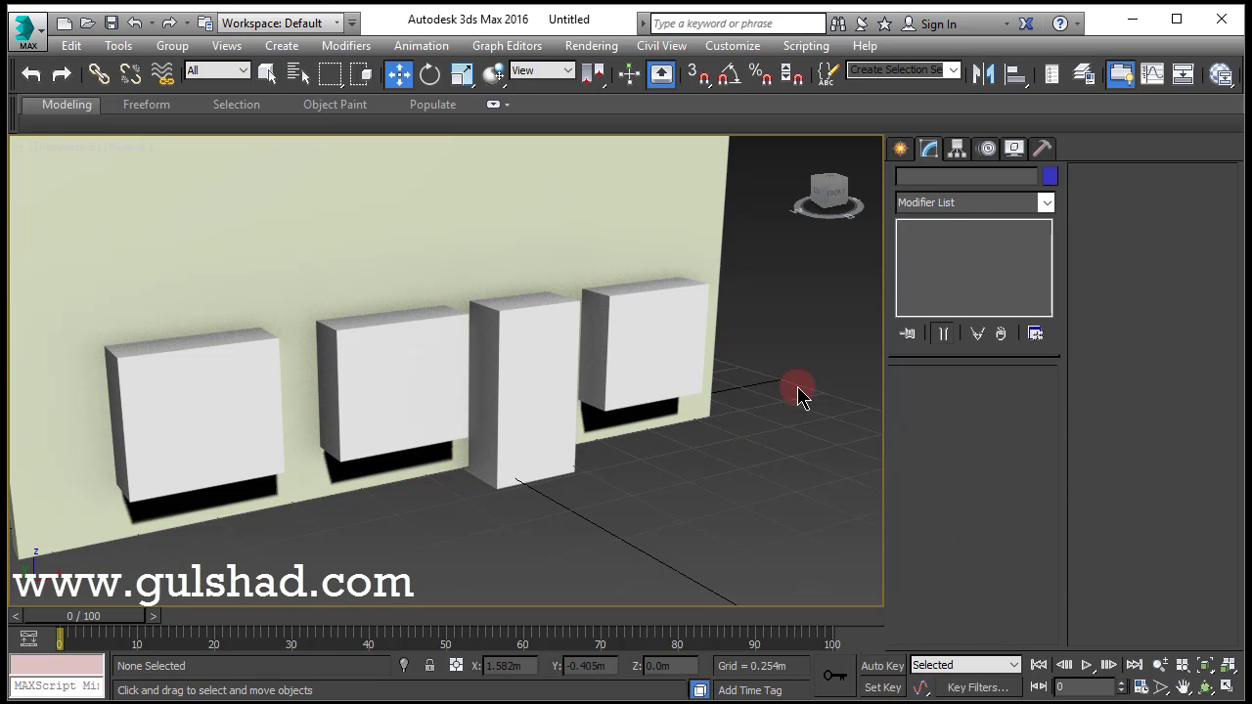
click(722, 240)
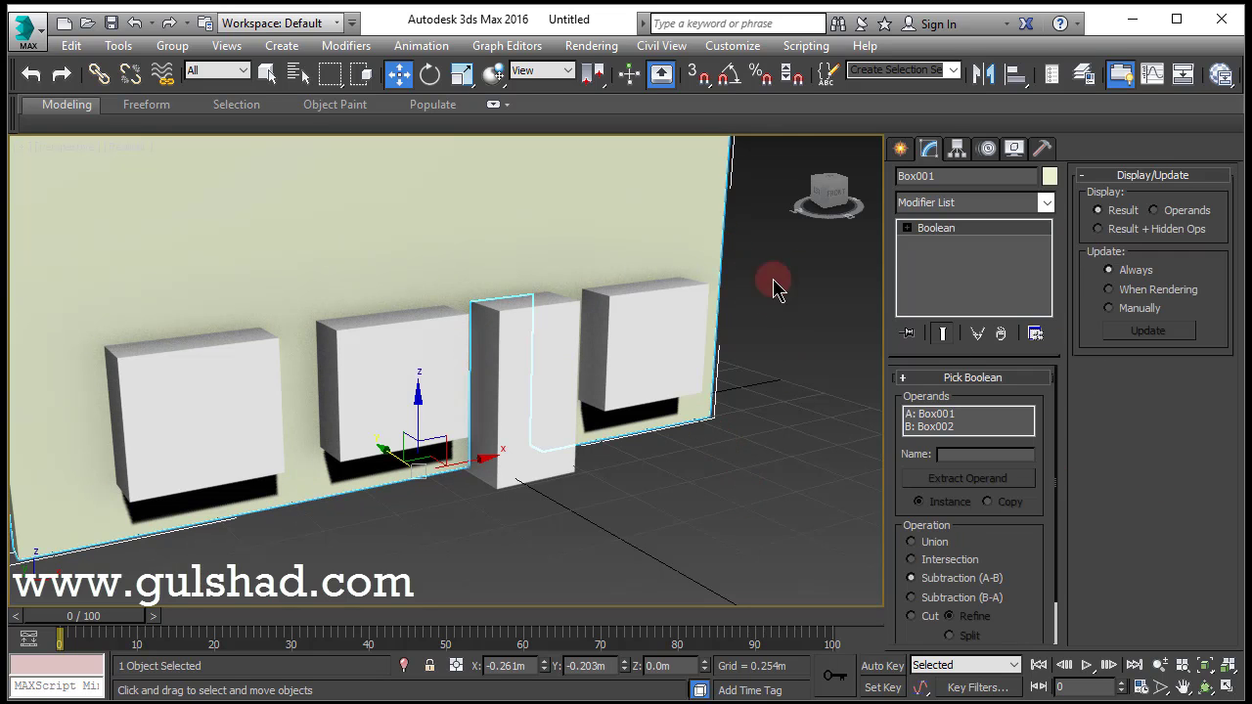
- Cut the three window openings with a ProBoolean on the wall, picking the three window boxes with Subtraction and the Move option
click(899, 148)
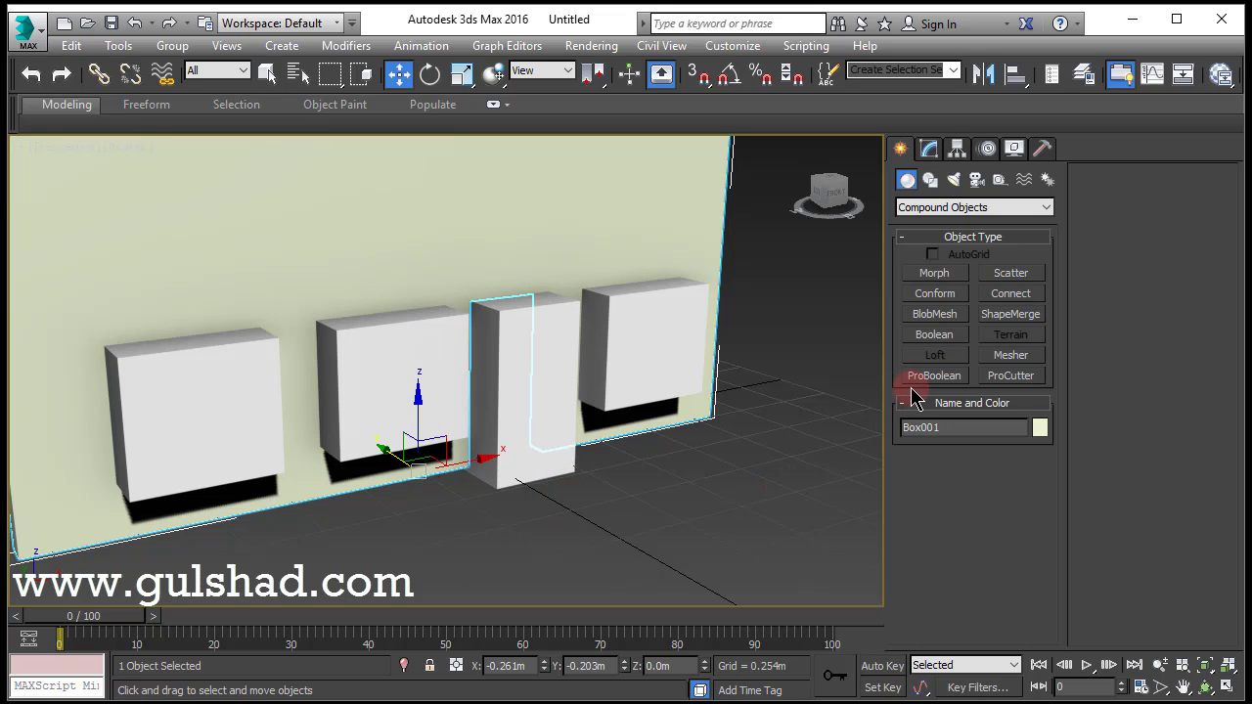
middle_drag(482, 460, 552, 466)
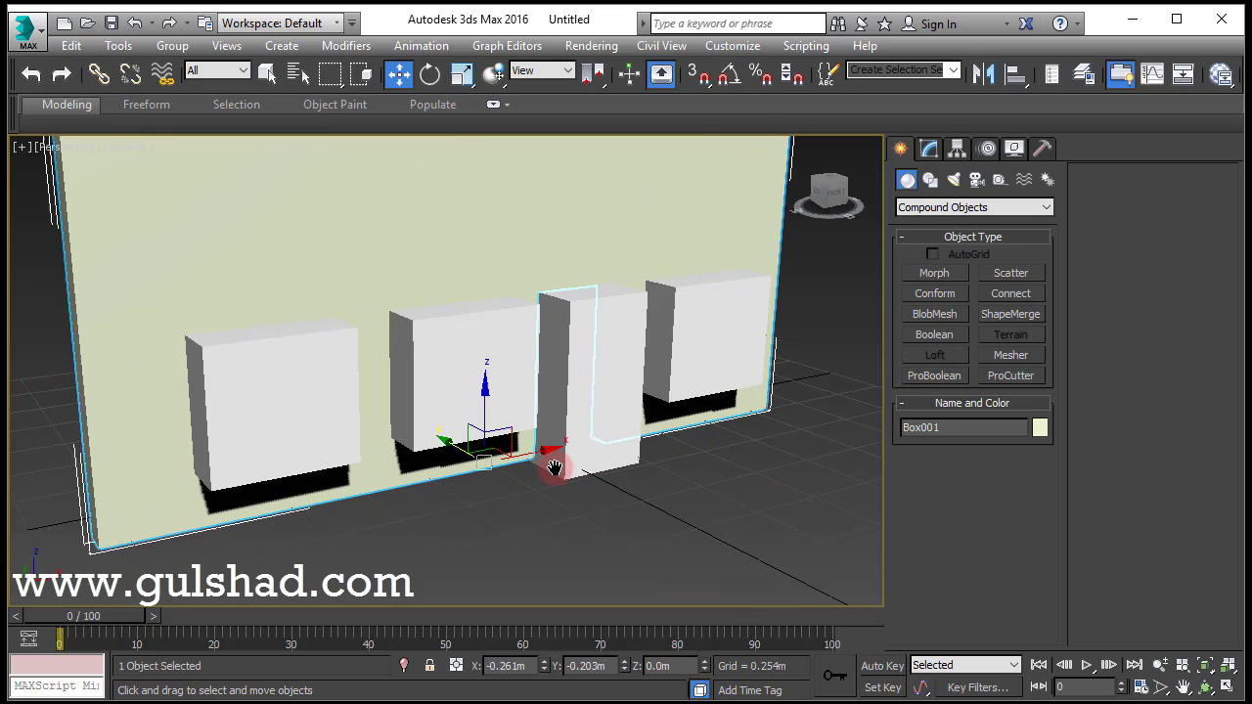
click(618, 519)
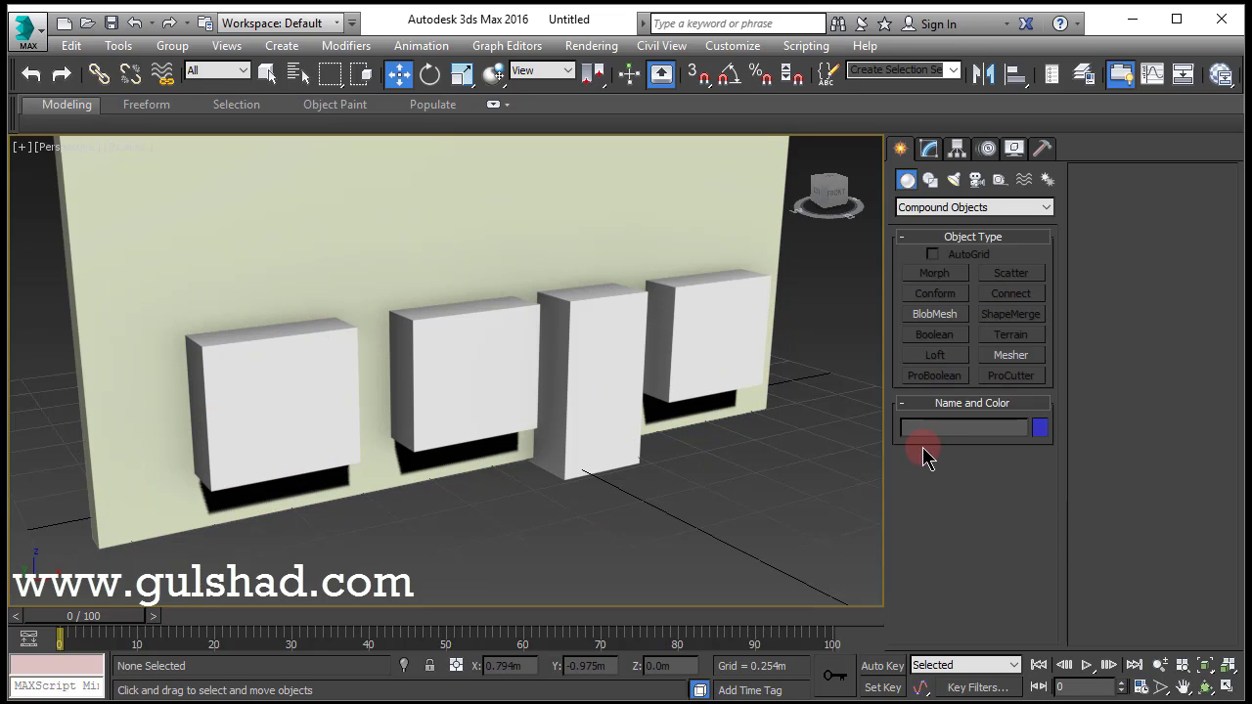
click(757, 227)
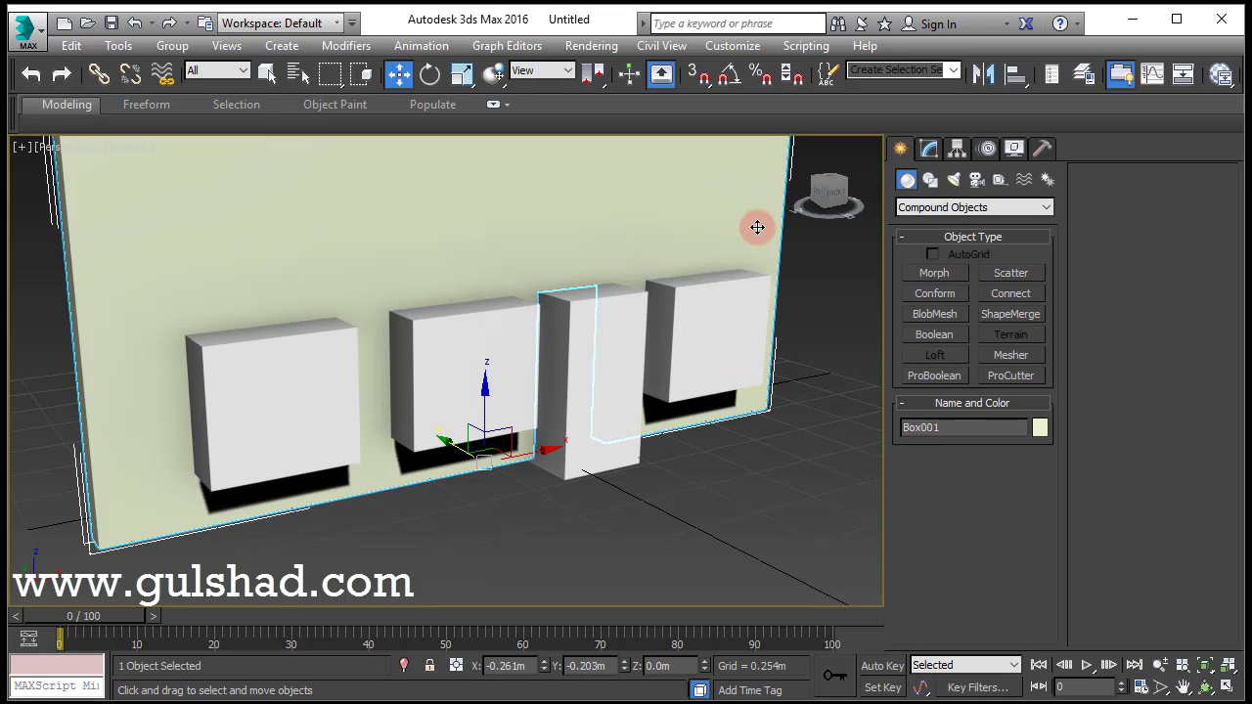
click(919, 378)
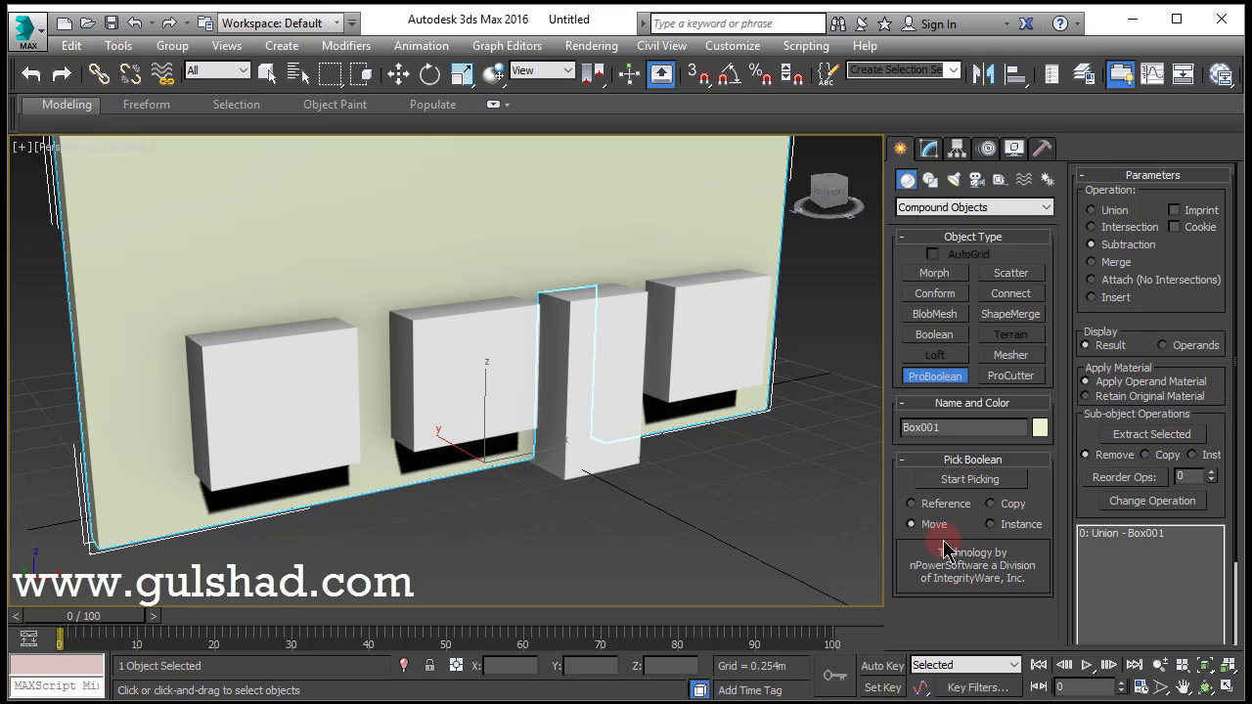
click(964, 480)
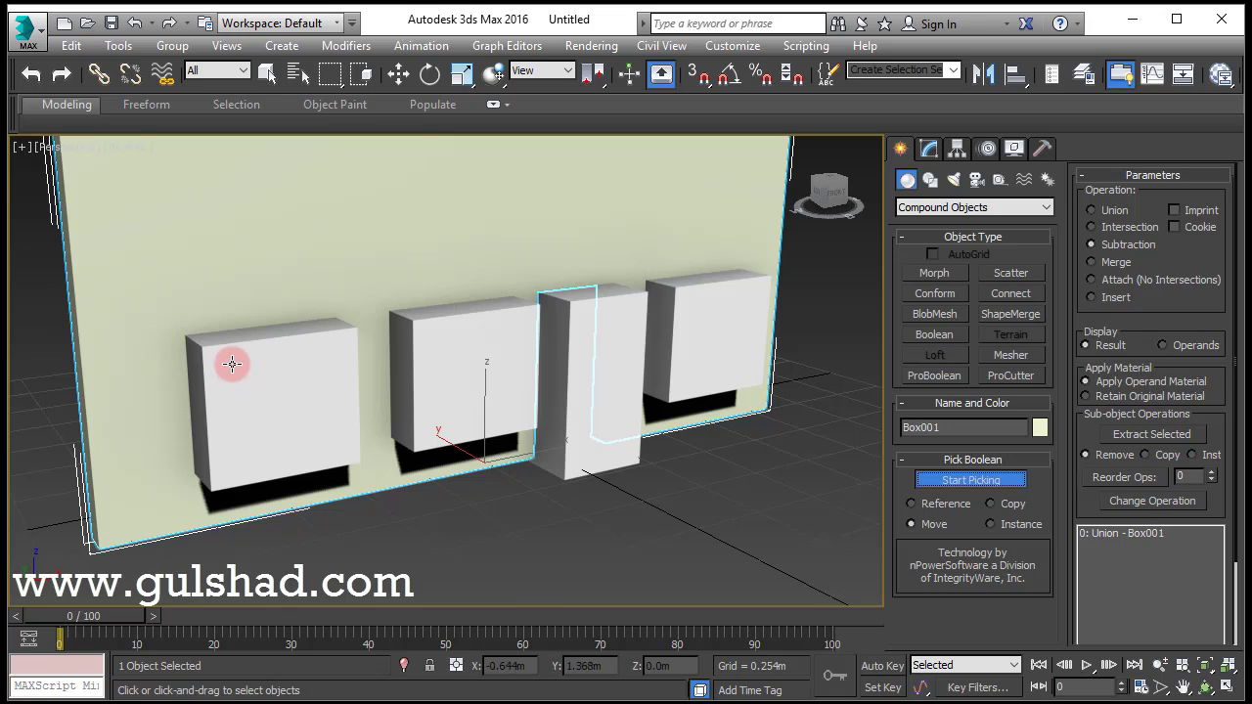
click(293, 341)
click(469, 323)
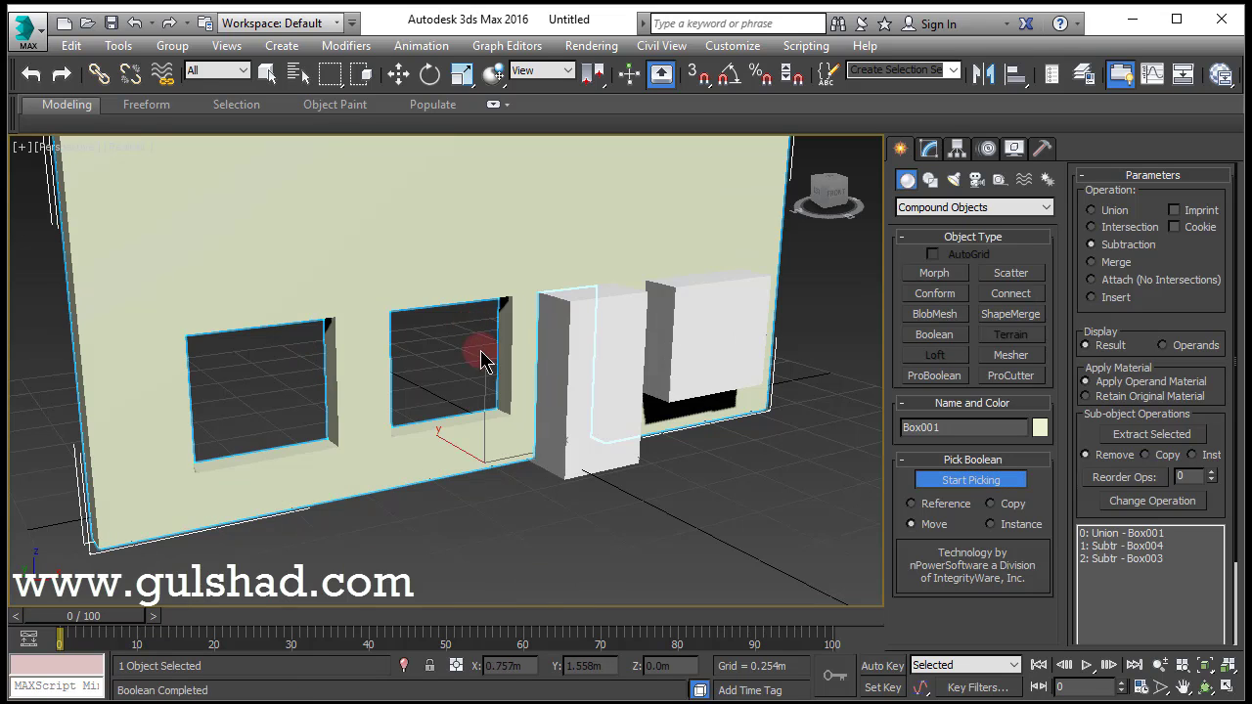
click(688, 295)
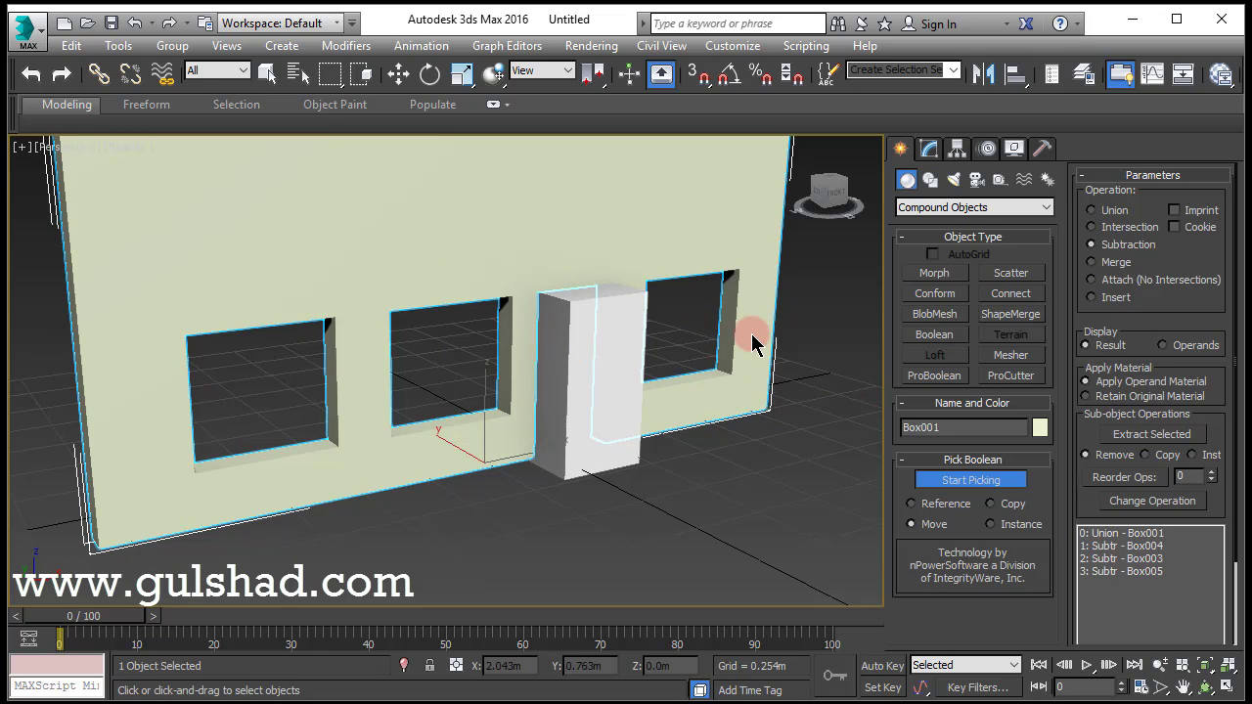
key(w)
click(763, 508)
click(572, 494)
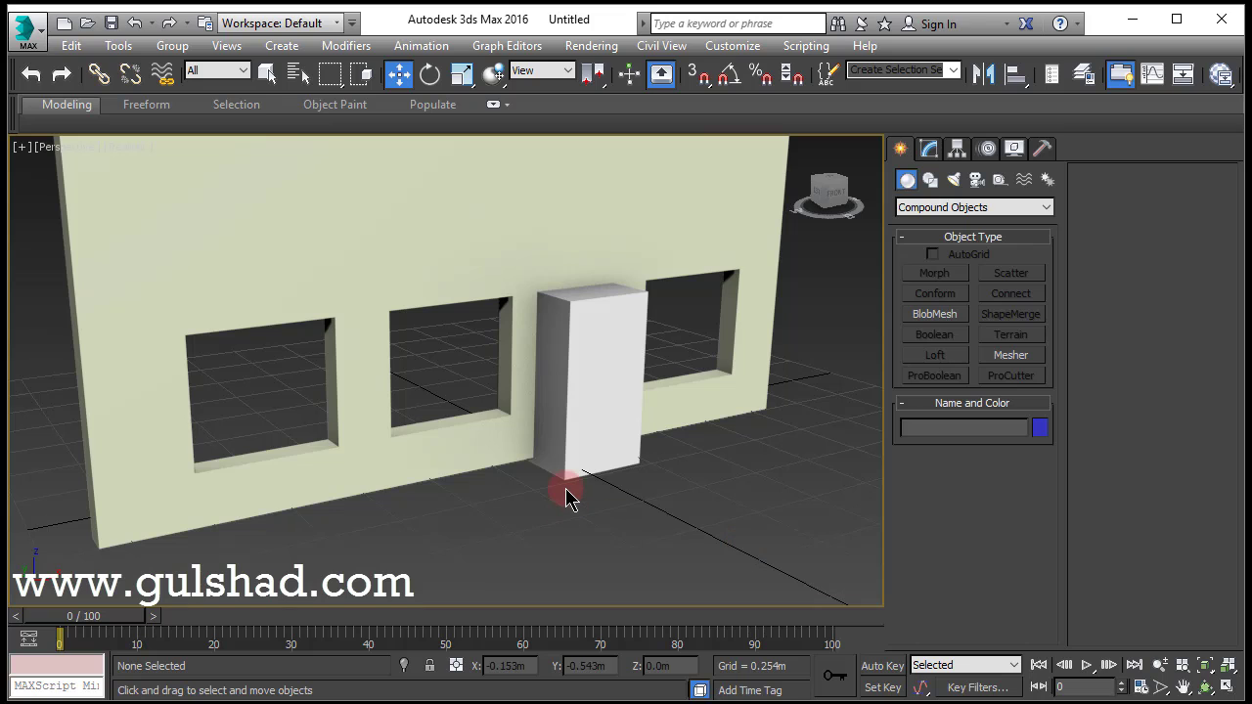
- Delete the leftover door box standing in the wall's doorway
key(Delete)
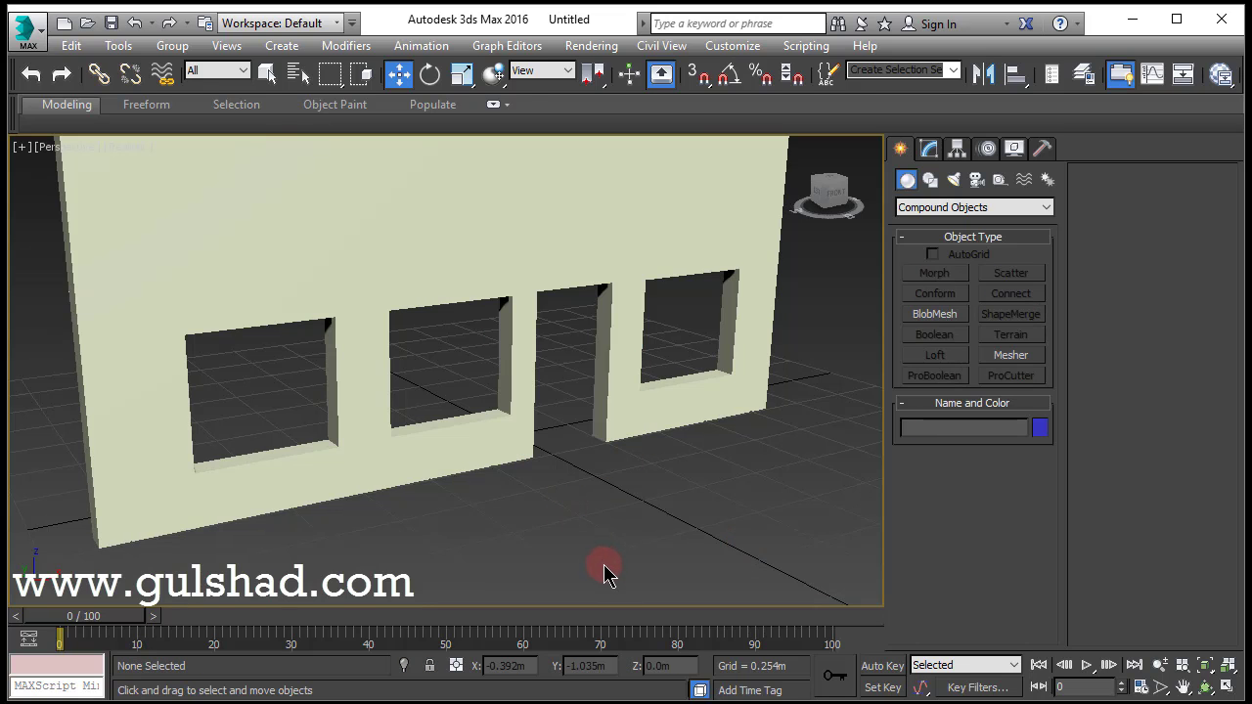
- Examine the finished wall with its door and window openings from several angles, selecting and deselecting it
alt+middle_drag(604, 572, 701, 514)
scroll(698, 537, down, 5)
scroll(616, 397, up, 3)
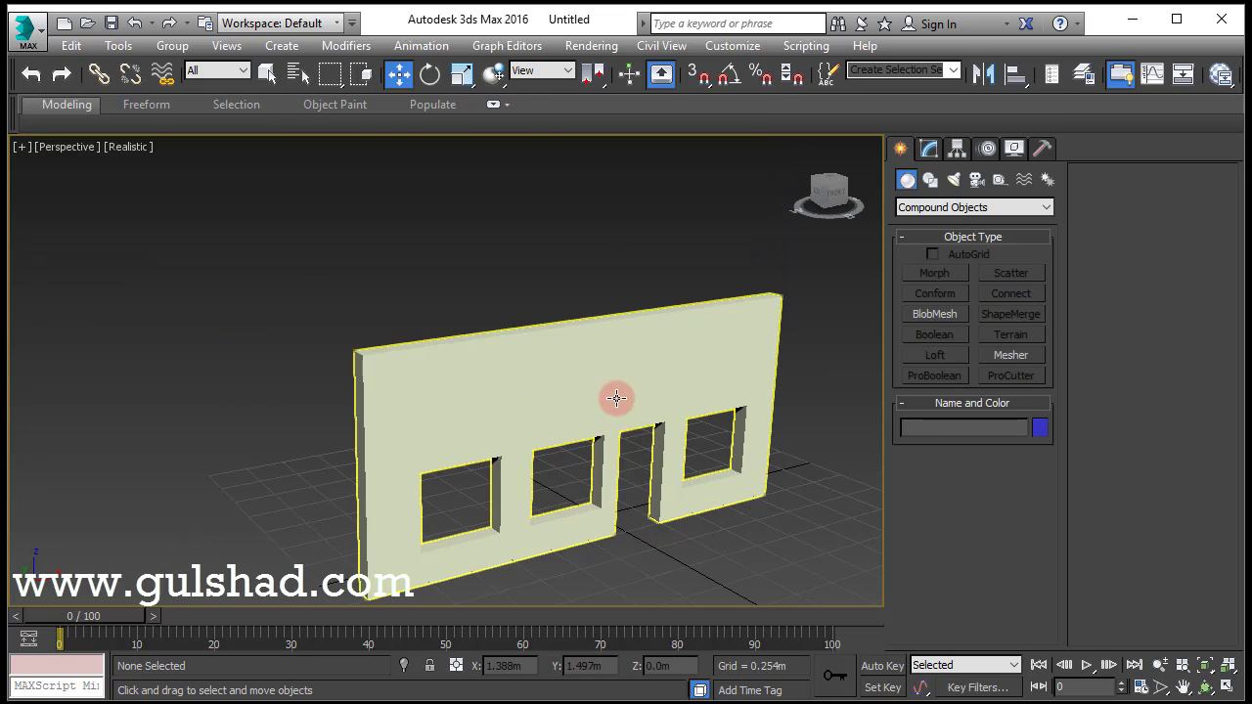
click(489, 343)
click(743, 548)
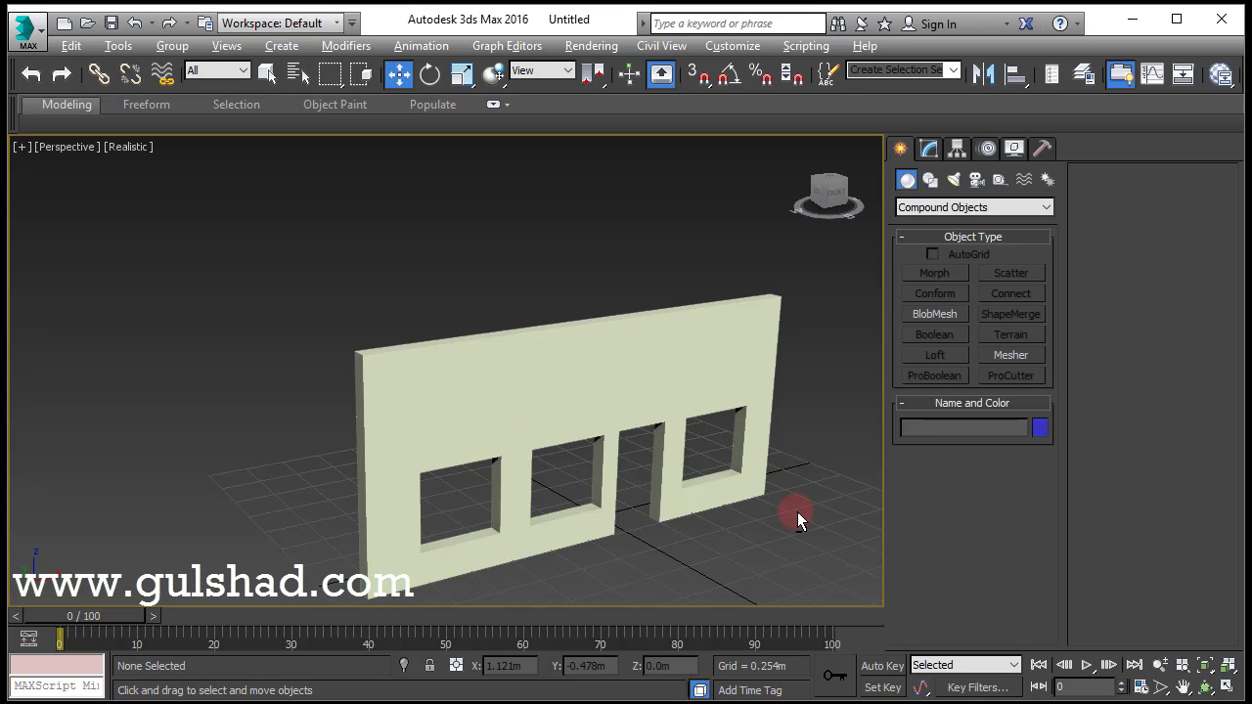
alt+middle_drag(797, 512, 643, 476)
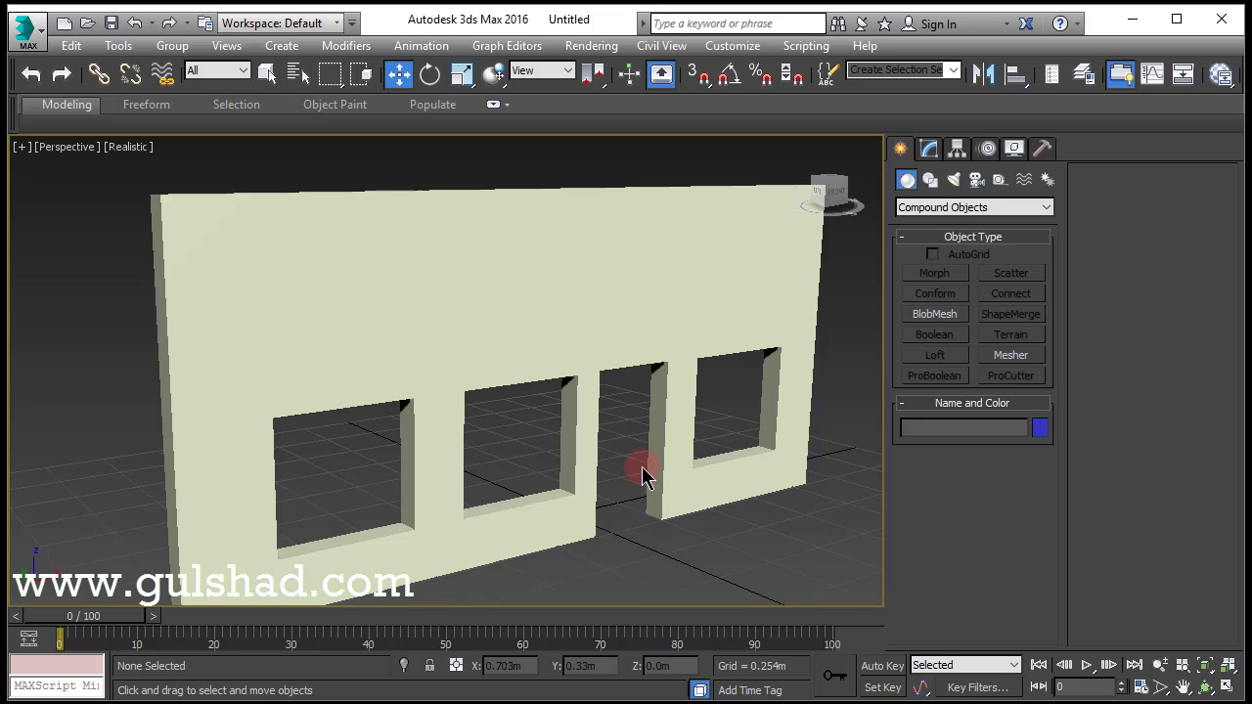
click(693, 327)
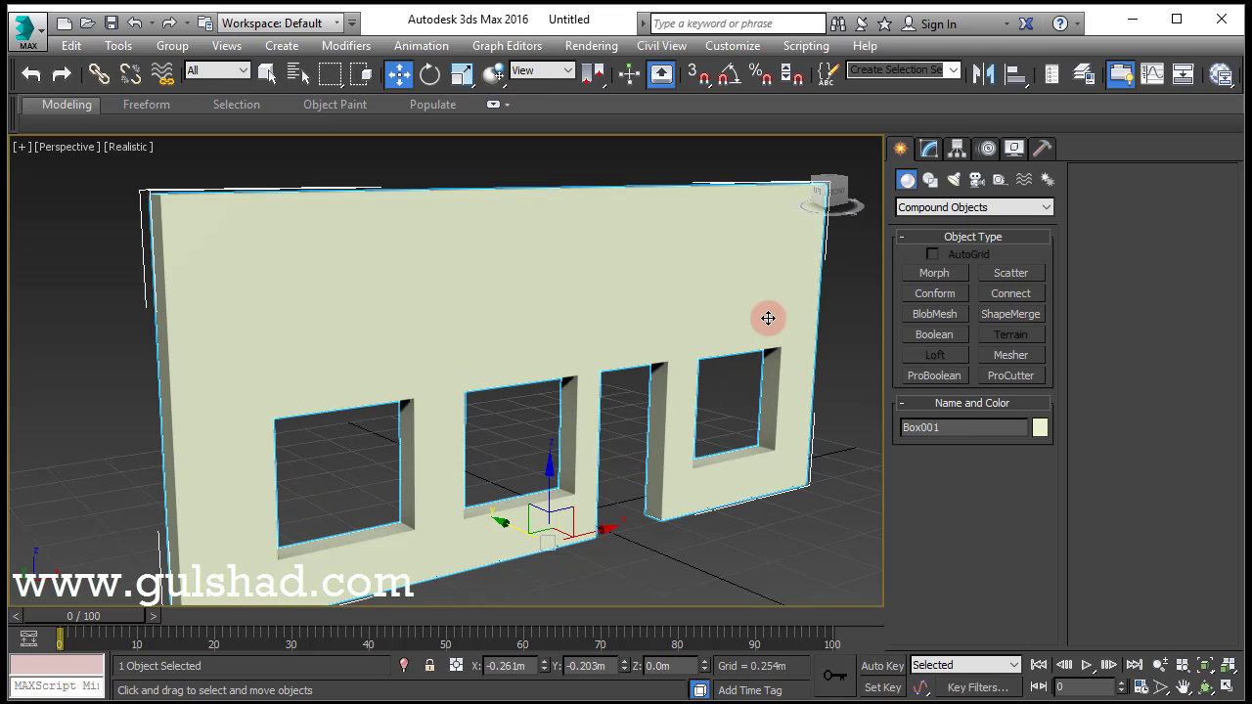
click(821, 531)
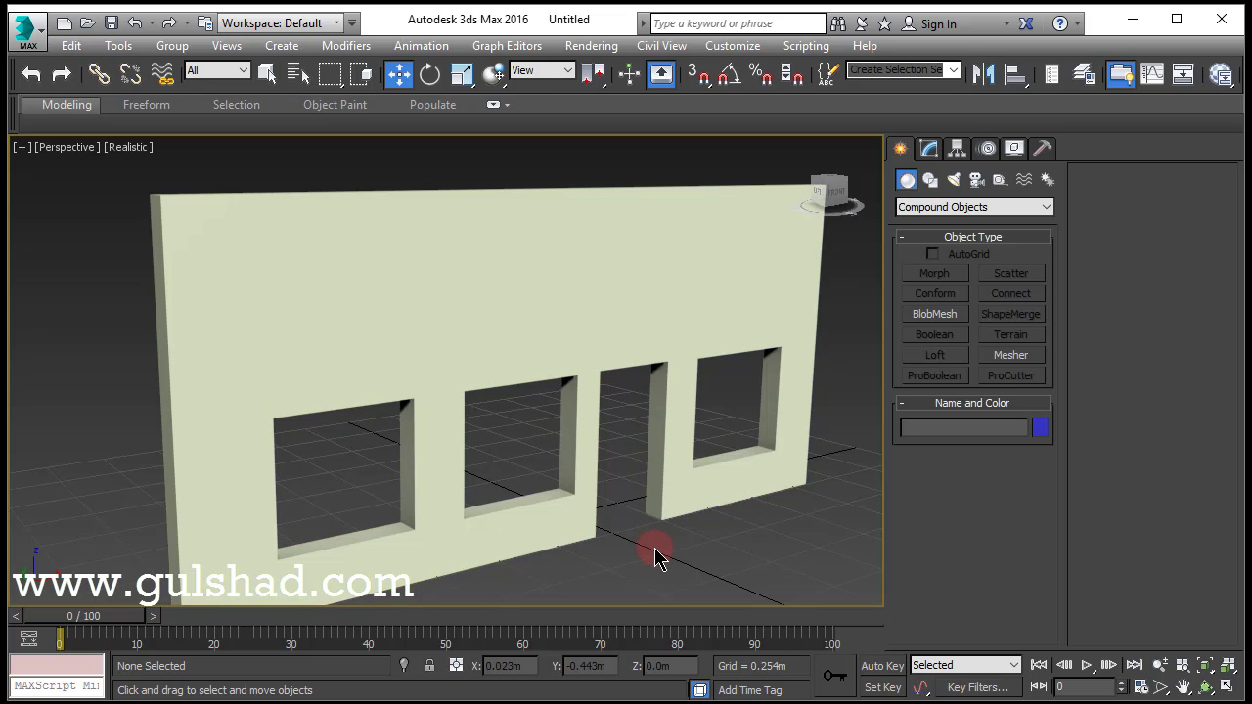